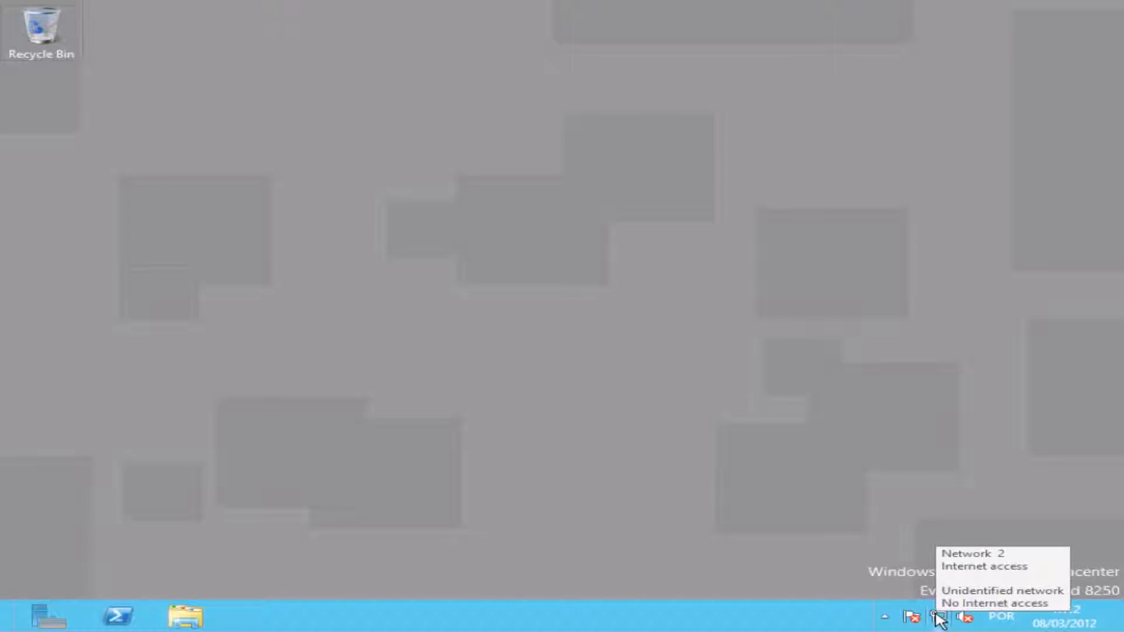
Open the adapter settings from Network and Sharing Center to show the server's network connections
{"action": "right_click", "coordinate": [938, 618]}
{"action": "left_click", "coordinate": [948, 601]}
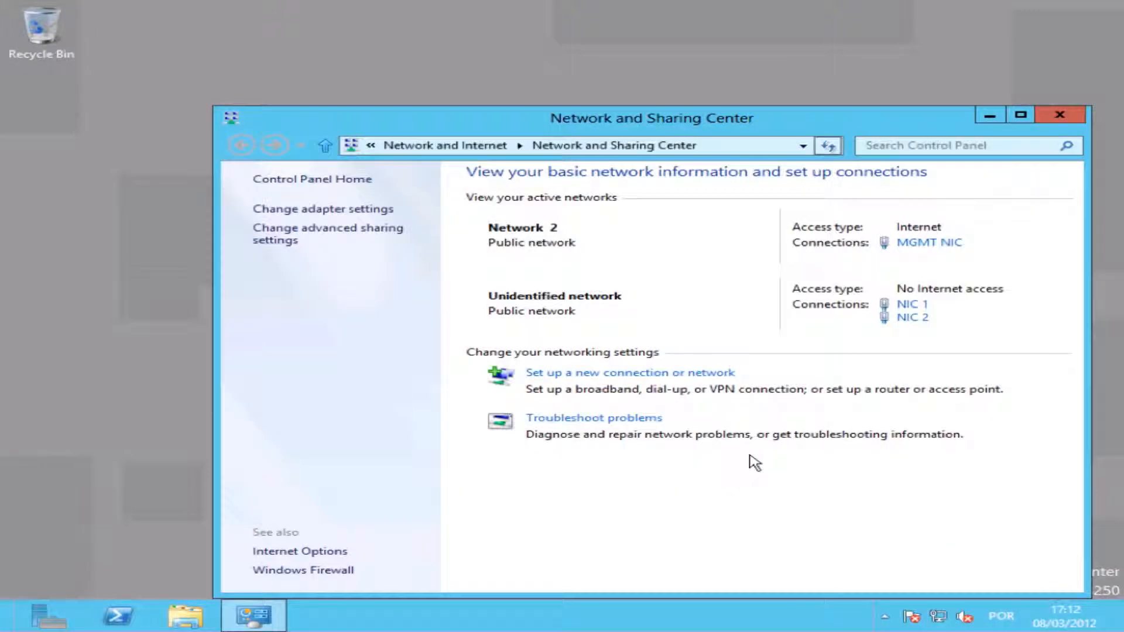
{"action": "left_click", "coordinate": [363, 208]}
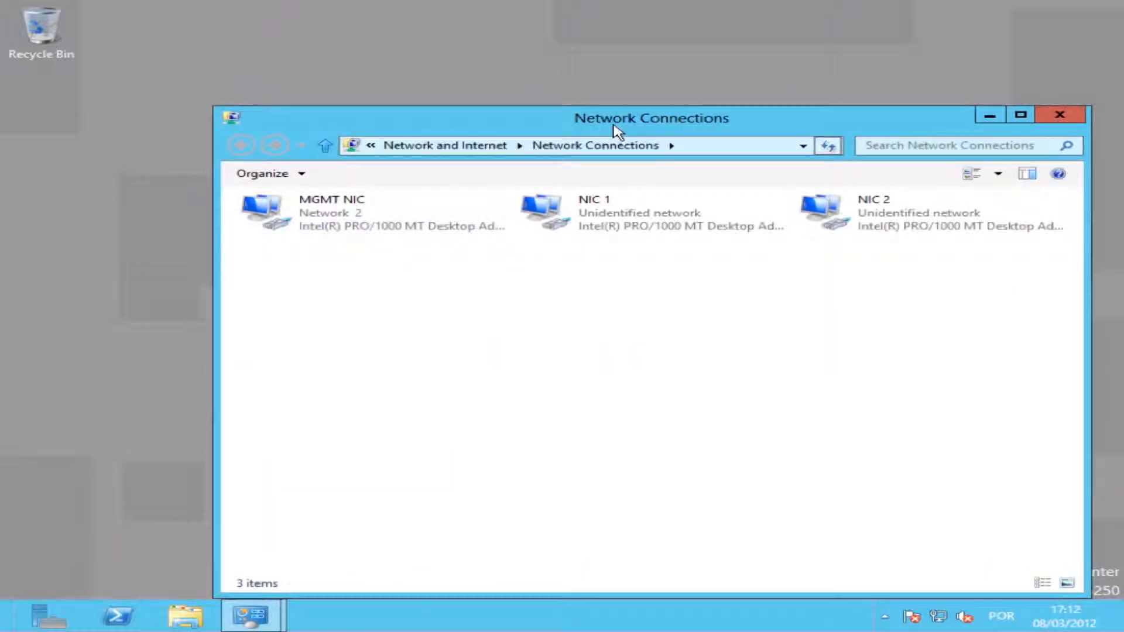
{"action": "left_click_drag", "start_coordinate": [615, 117], "coordinate": [515, 89]}
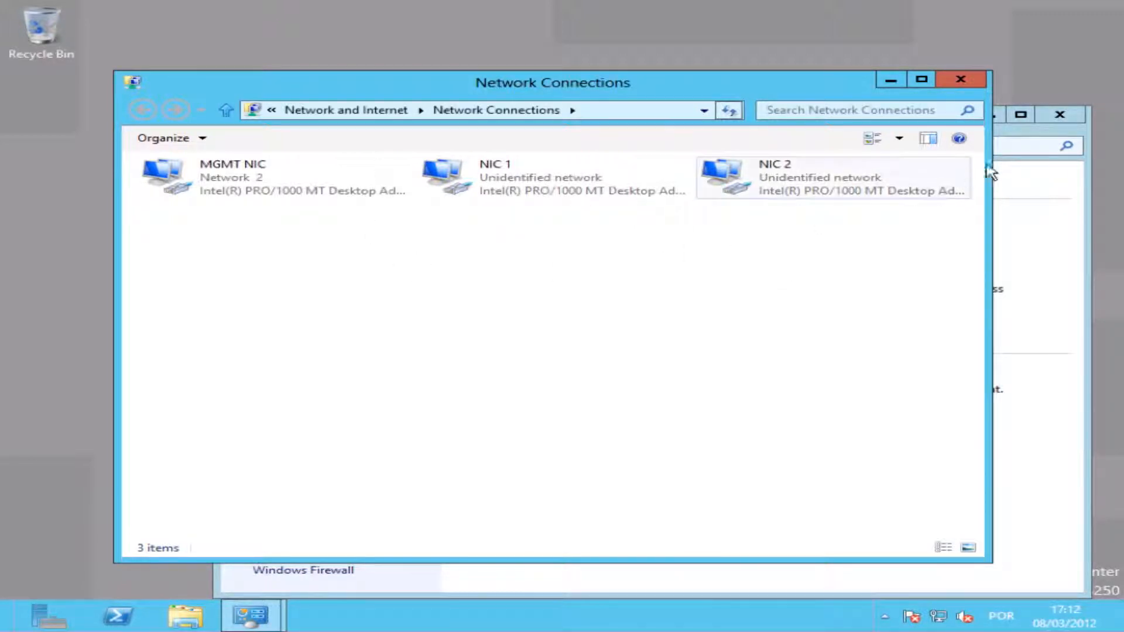
{"action": "left_click_drag", "start_coordinate": [651, 82], "coordinate": [624, 45]}
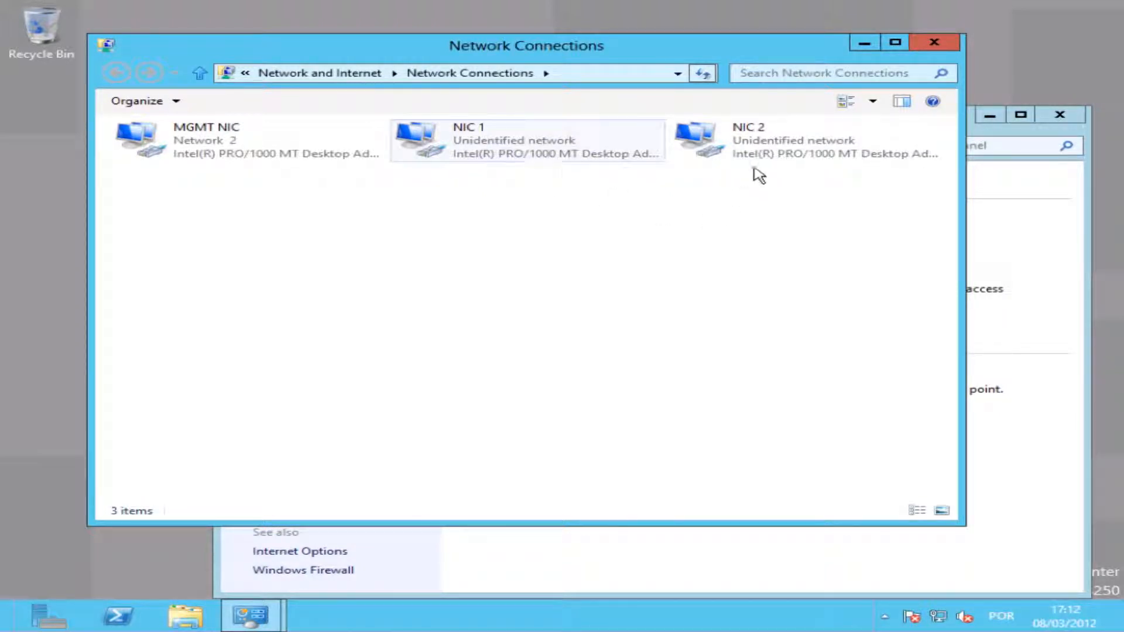
View the network connection details of NIC 1, and close the network windows
{"action": "left_click", "coordinate": [490, 159]}
{"action": "right_click", "coordinate": [492, 159]}
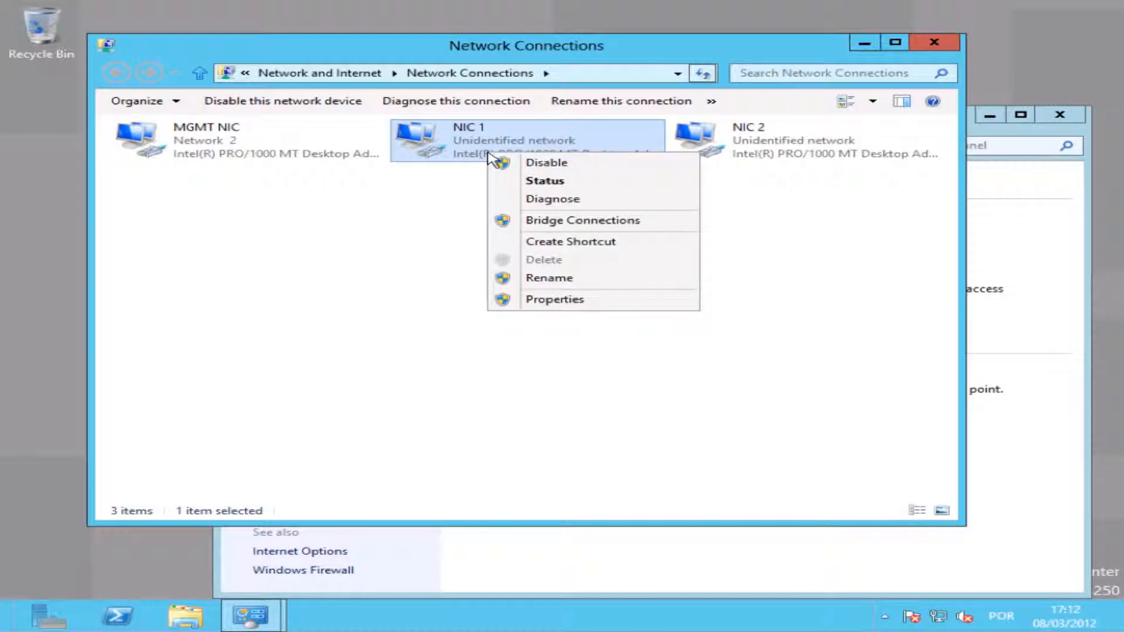
{"action": "left_click", "coordinate": [531, 182]}
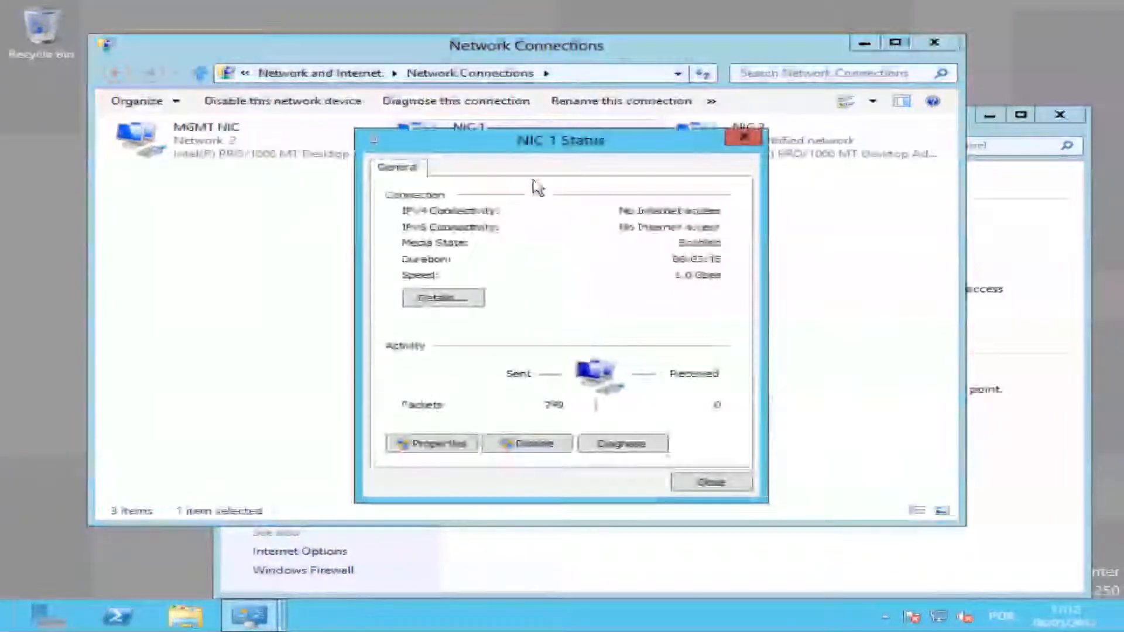
{"action": "left_click", "coordinate": [438, 299]}
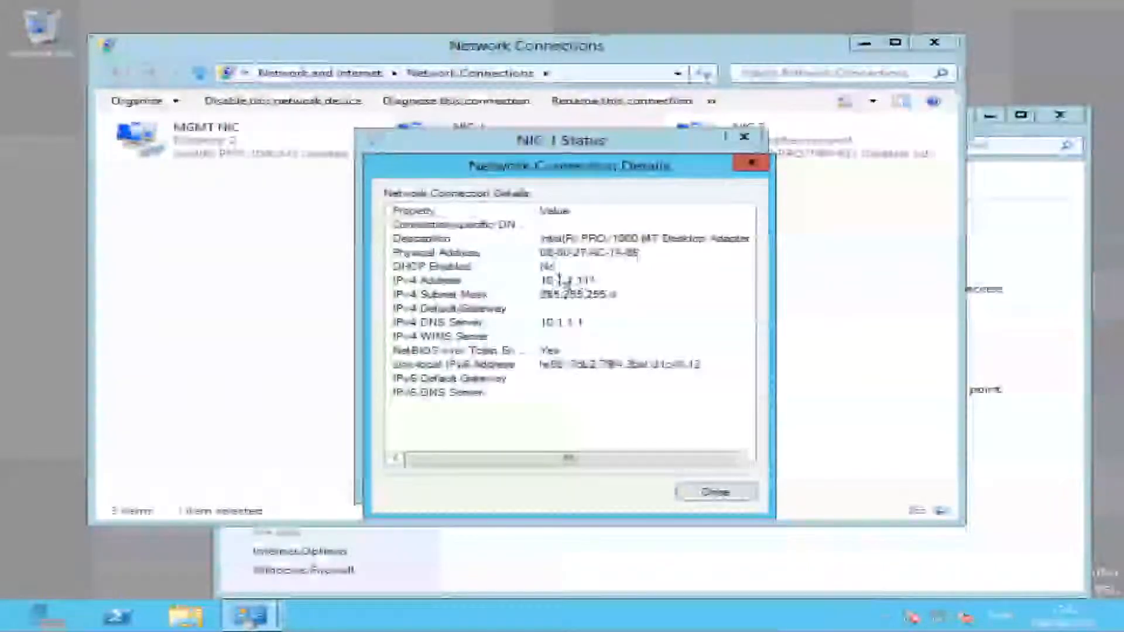
{"action": "left_click", "coordinate": [691, 497]}
{"action": "left_click", "coordinate": [683, 481]}
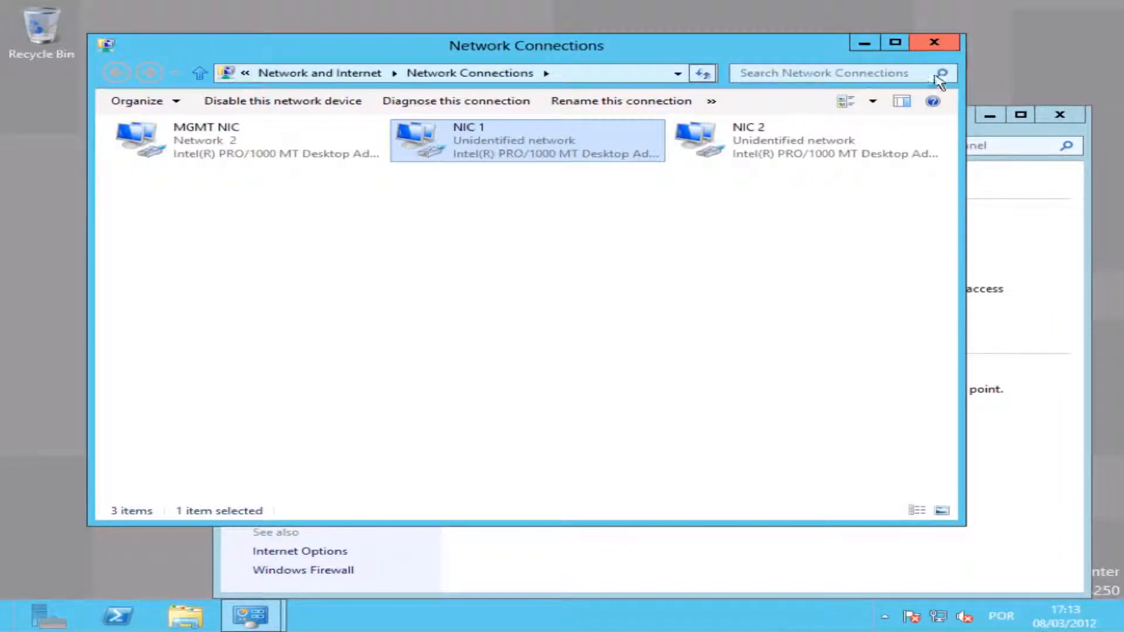
{"action": "left_click", "coordinate": [933, 43]}
{"action": "left_click", "coordinate": [1040, 113]}
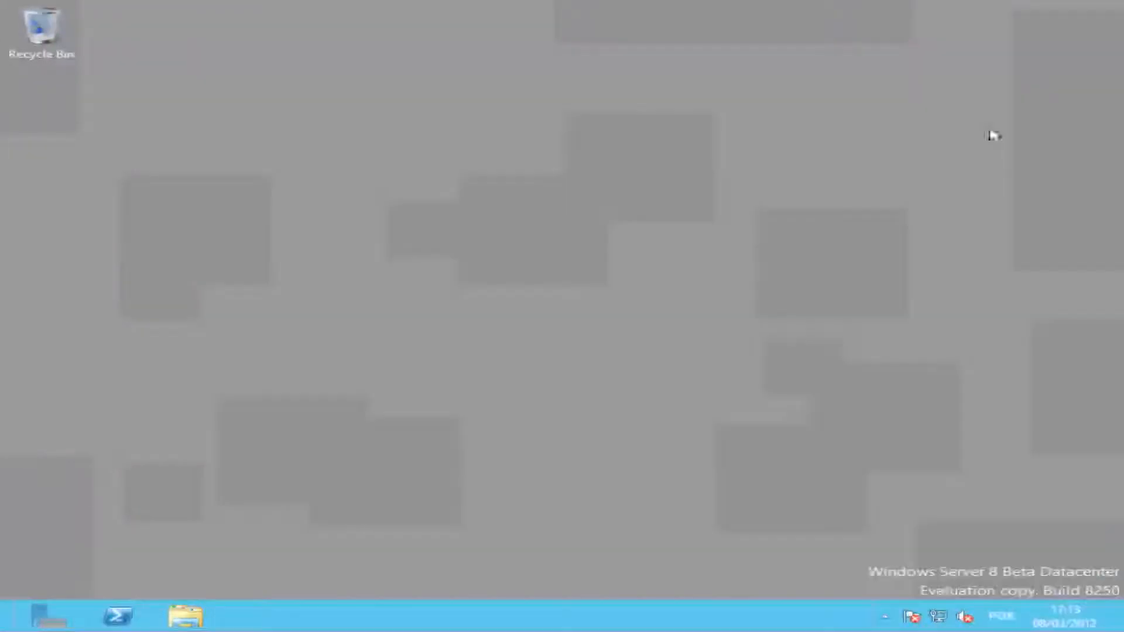
Switch to Server Manager, open the local server's NIC Teaming configuration, and check its team interfaces and available network adapters
{"action": "left_click", "coordinate": [42, 624]}
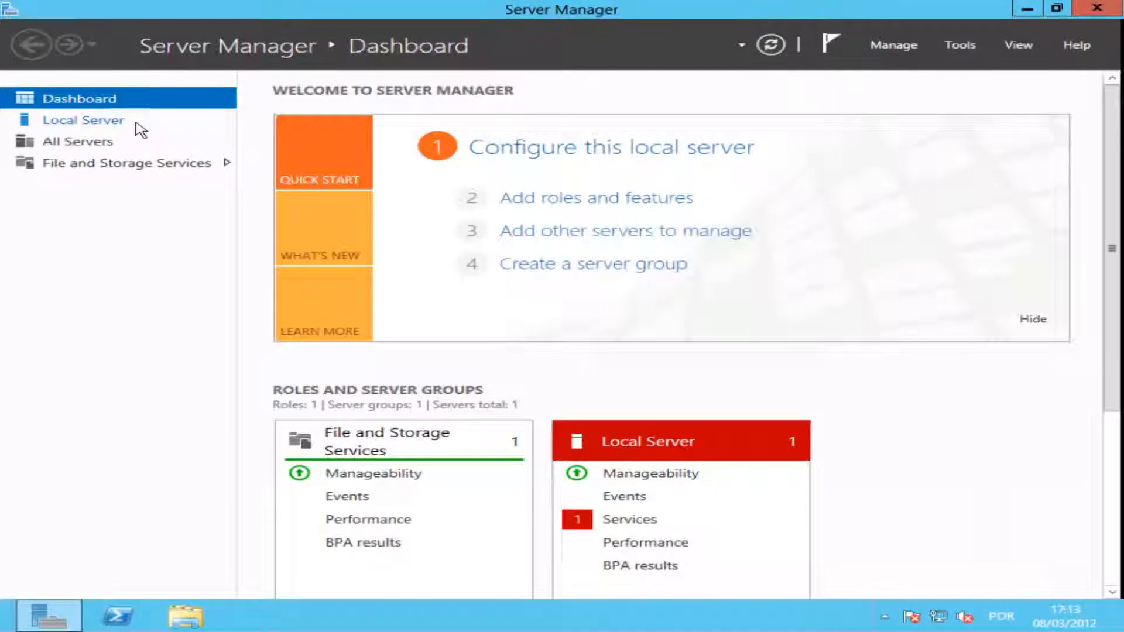
{"action": "left_click", "coordinate": [141, 130]}
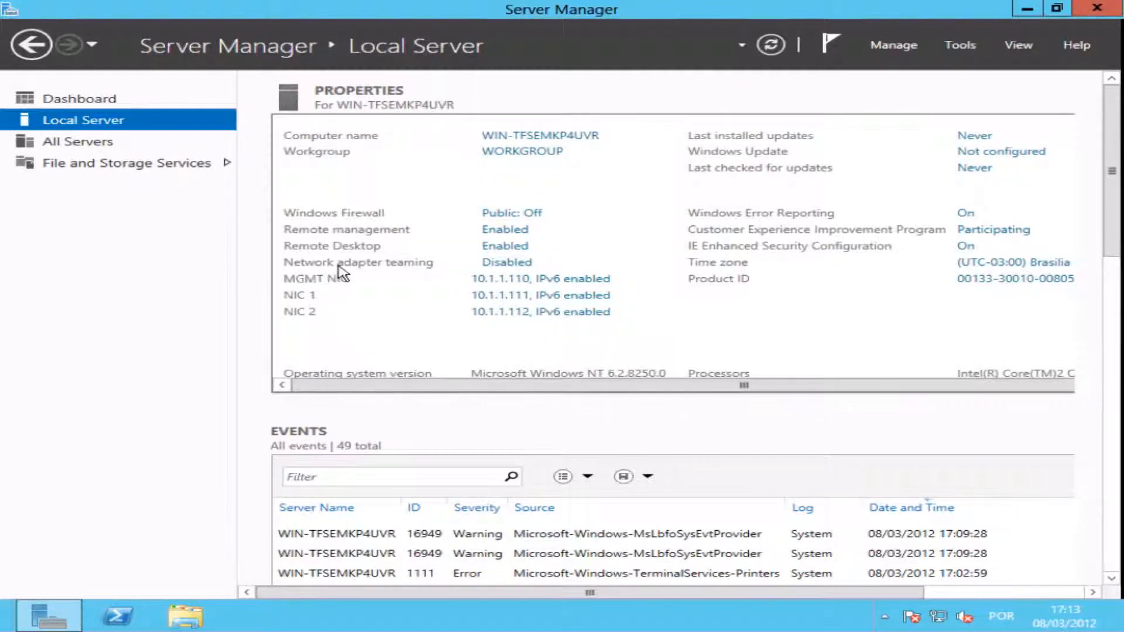
{"action": "left_click", "coordinate": [507, 263]}
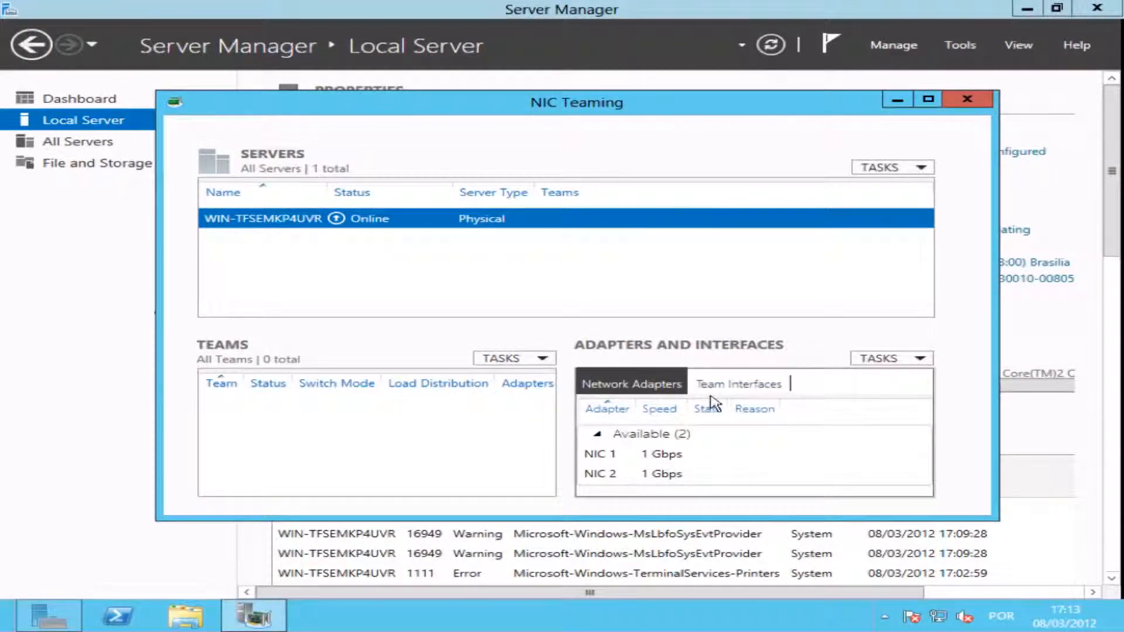
{"action": "left_click", "coordinate": [748, 386]}
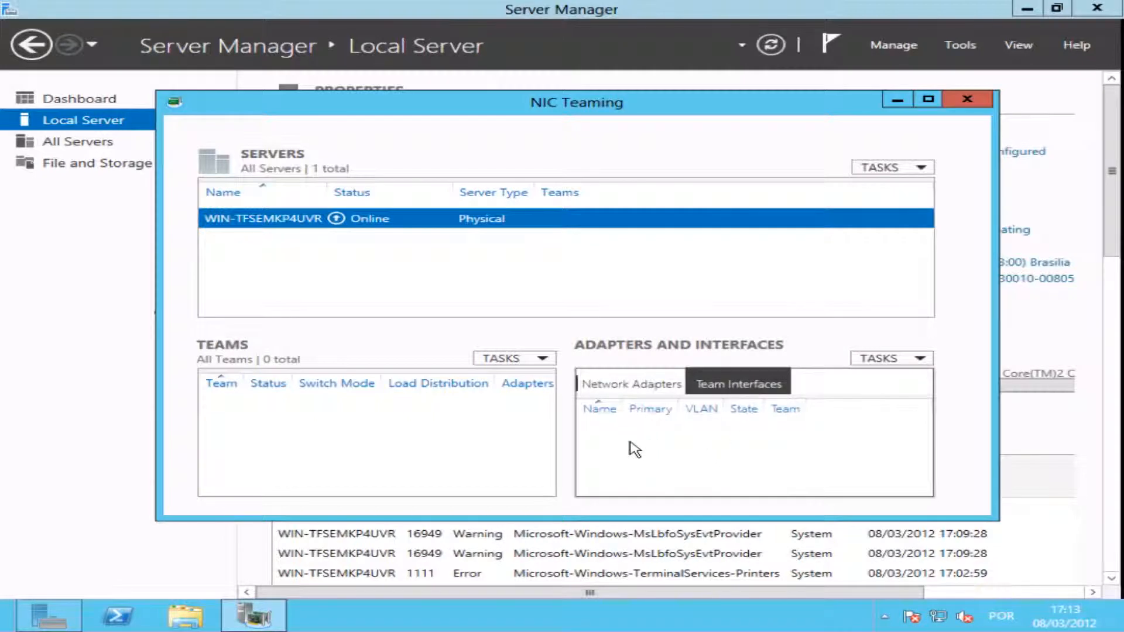
{"action": "left_click", "coordinate": [642, 390]}
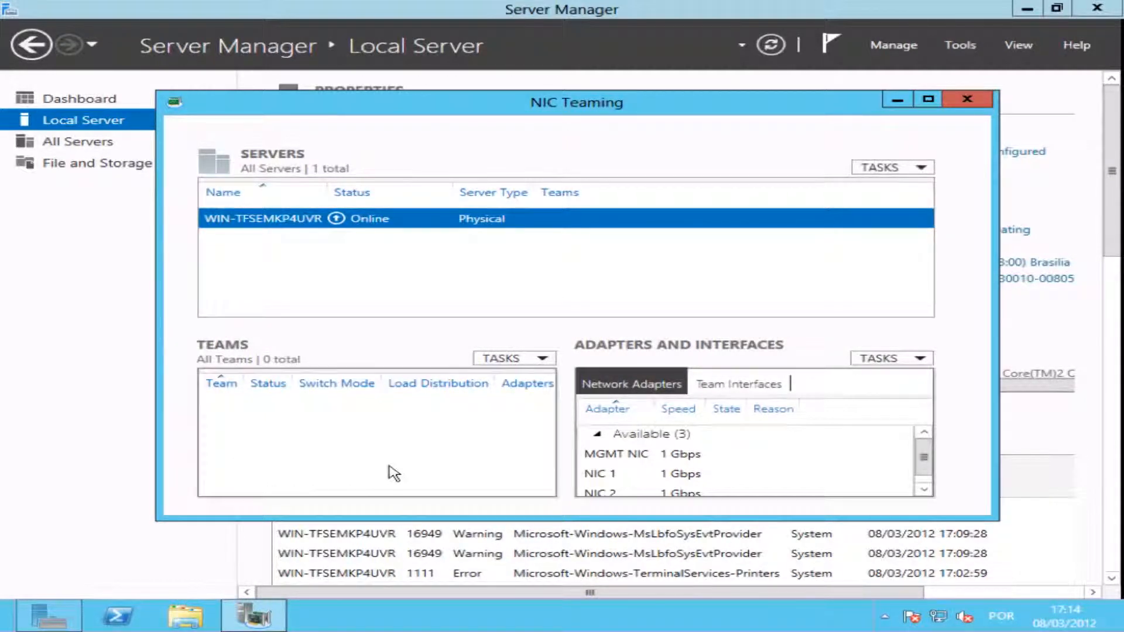
Create a new team named producao with NIC 1 and NIC 2 as member adapters, keeping the default additional properties
{"action": "left_click", "coordinate": [549, 362]}
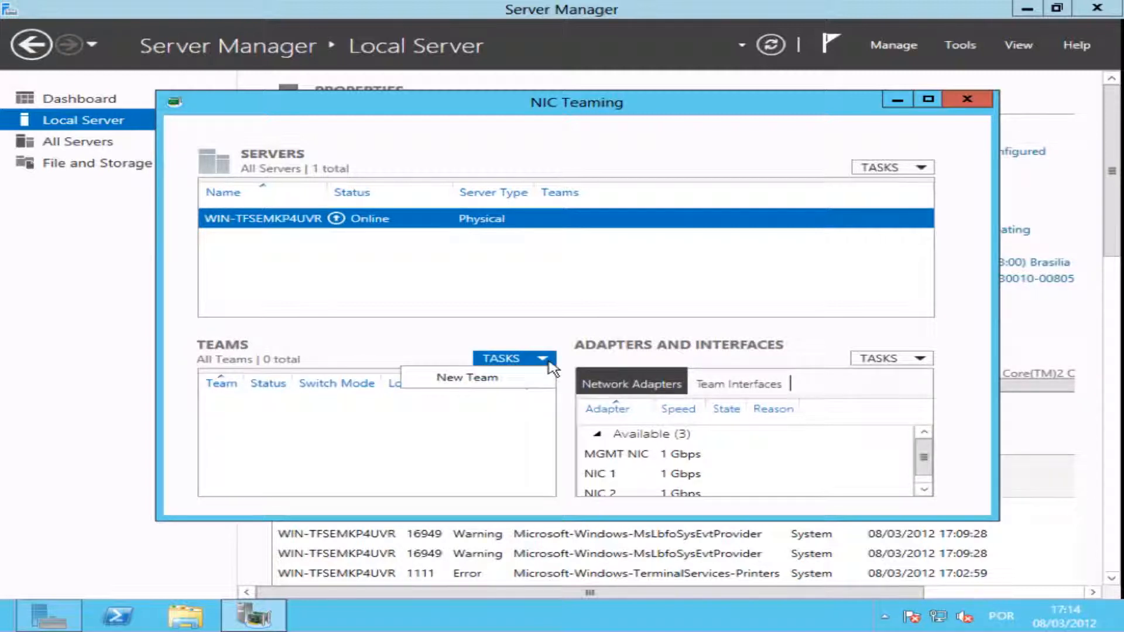
{"action": "left_click", "coordinate": [483, 380]}
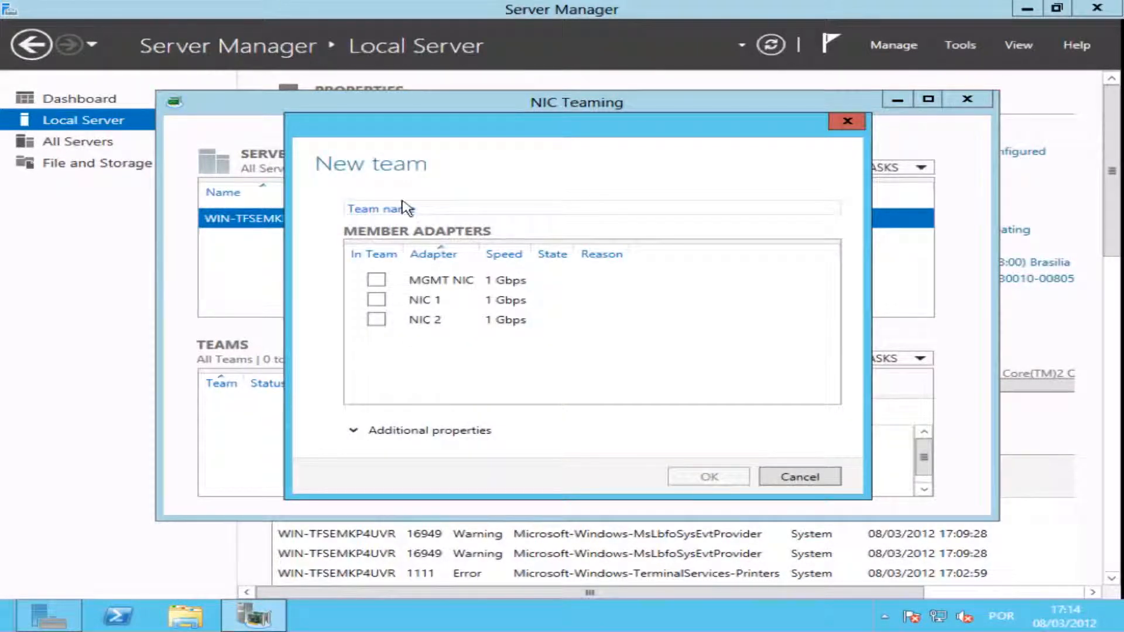
{"action": "left_click", "coordinate": [432, 208]}
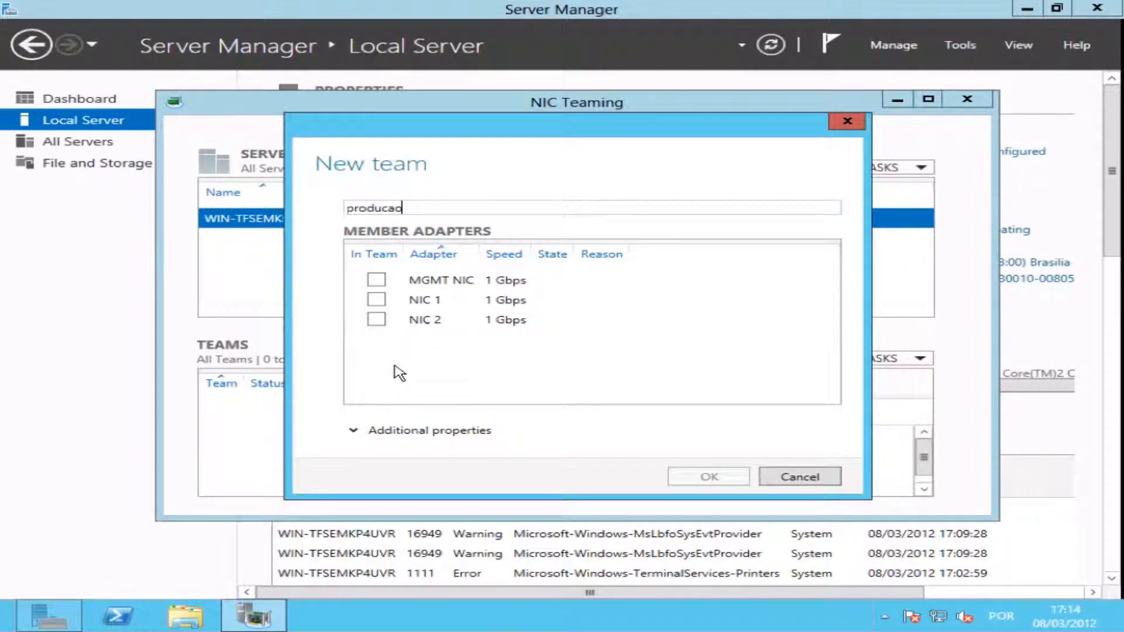
{"action": "left_click", "coordinate": [376, 300]}
{"action": "left_click", "coordinate": [376, 320]}
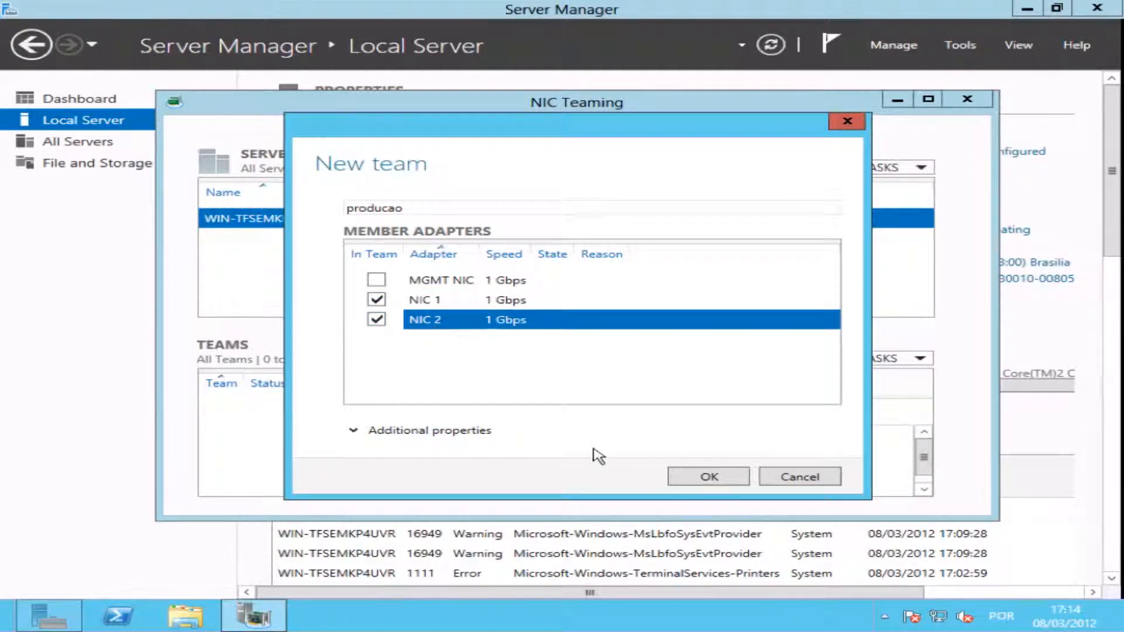
{"action": "left_click", "coordinate": [423, 432]}
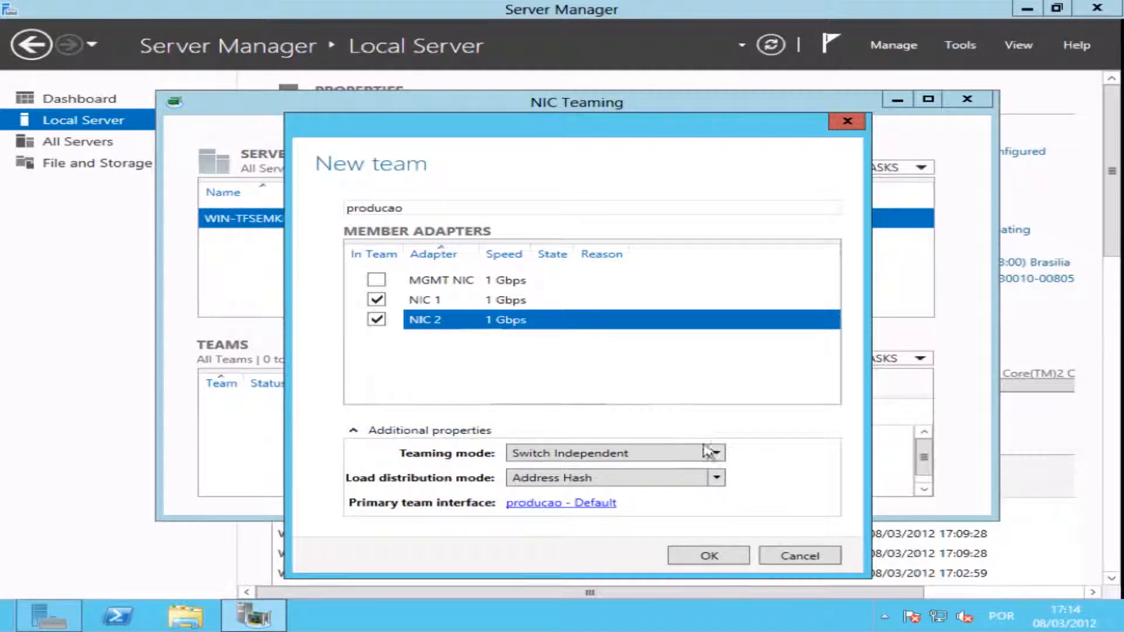
{"action": "left_click", "coordinate": [431, 432]}
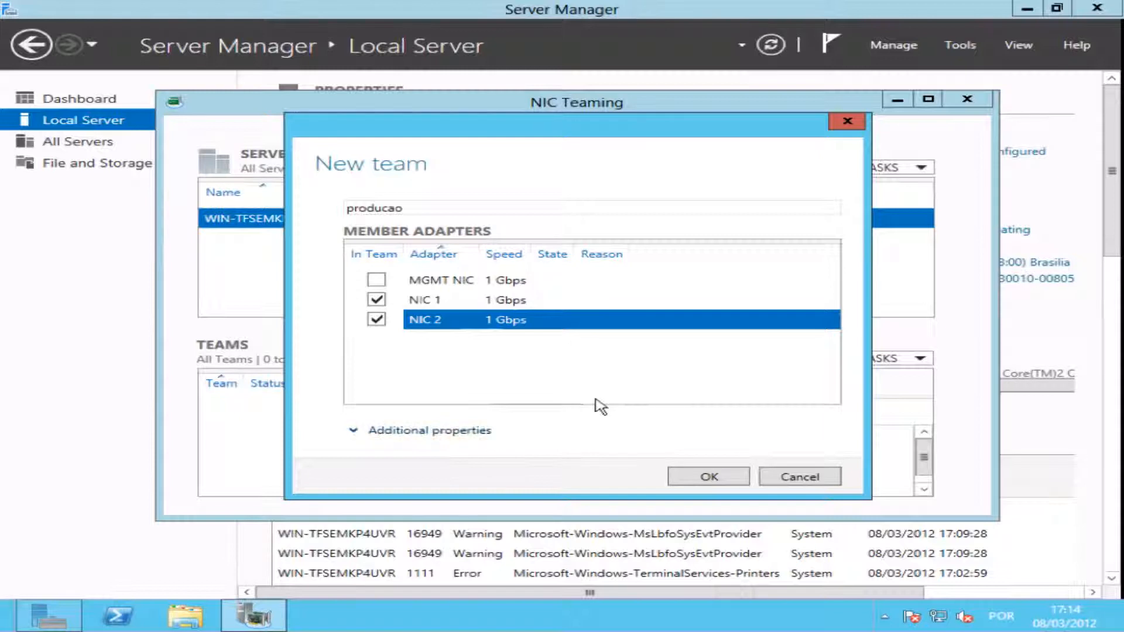
{"action": "left_click", "coordinate": [712, 479]}
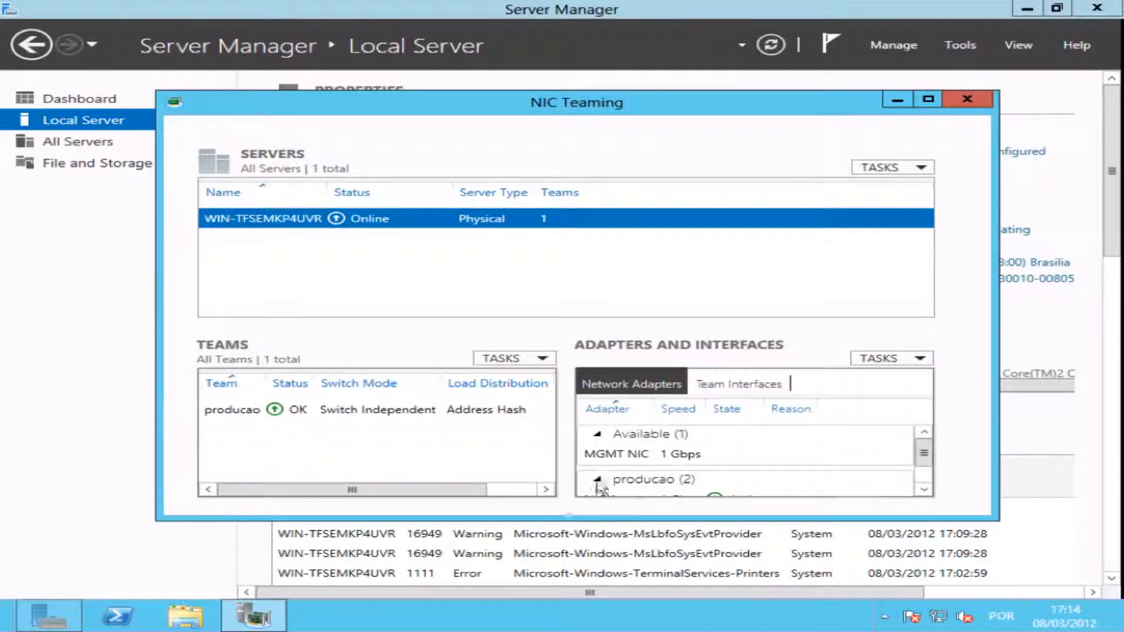
Check the member adapters and the team interface of the producao team
{"action": "left_click", "coordinate": [924, 489]}
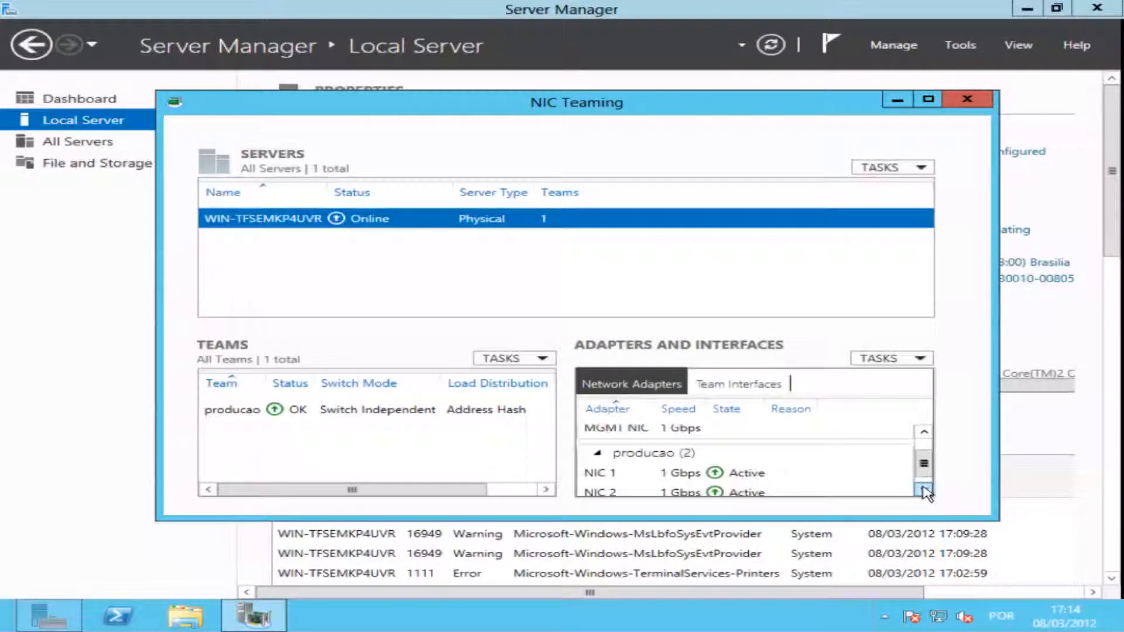
{"action": "left_click", "coordinate": [924, 489]}
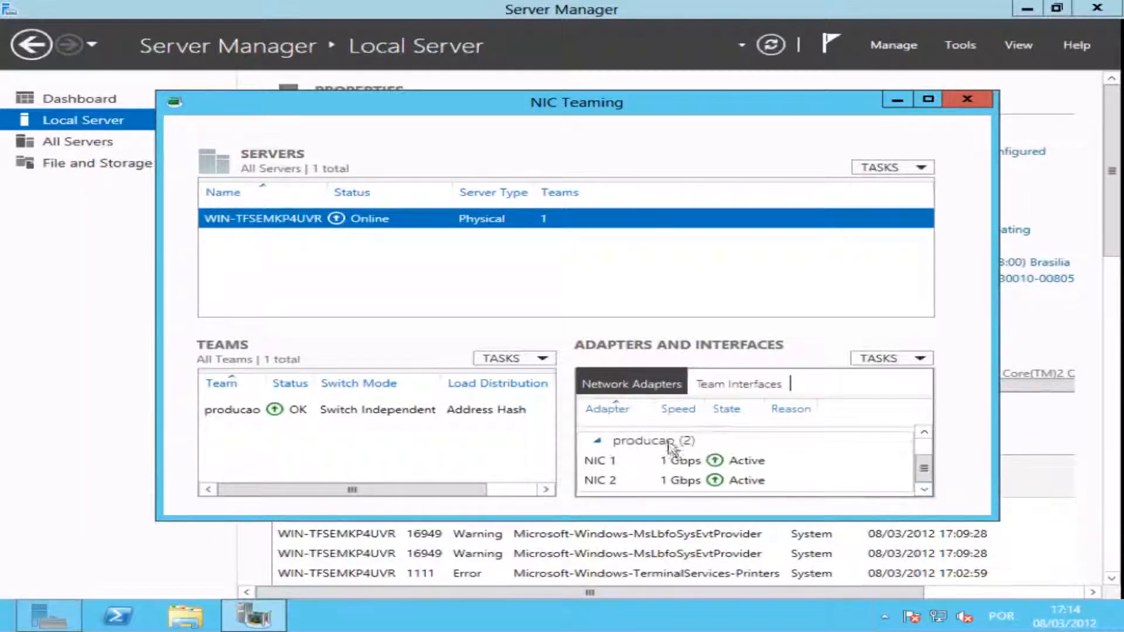
{"action": "left_click", "coordinate": [729, 384]}
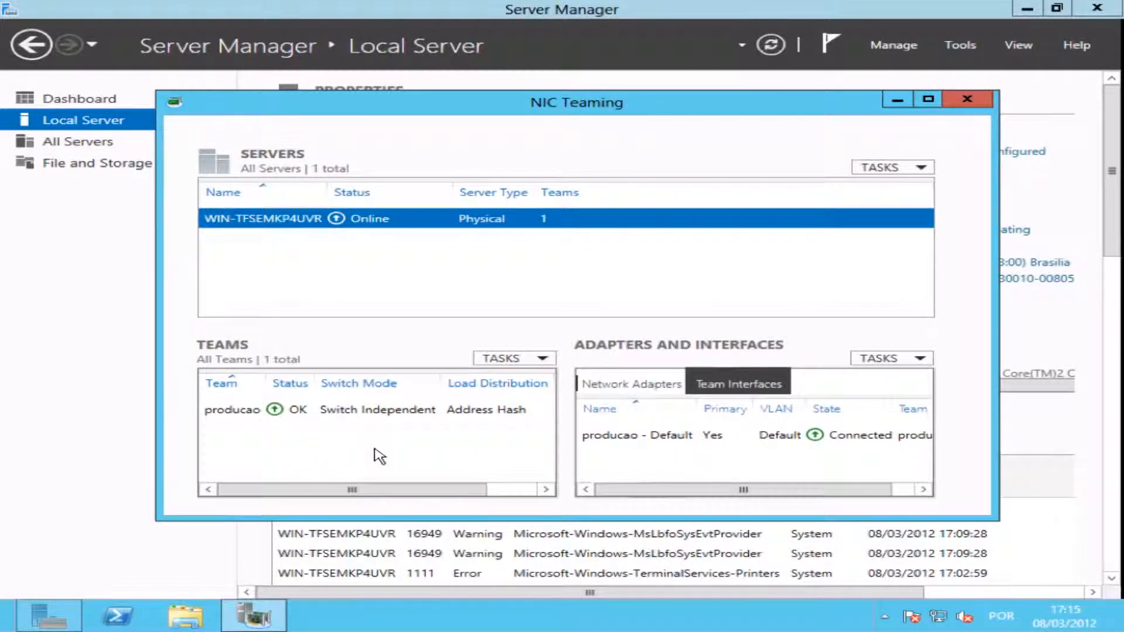
{"action": "left_click", "coordinate": [258, 614]}
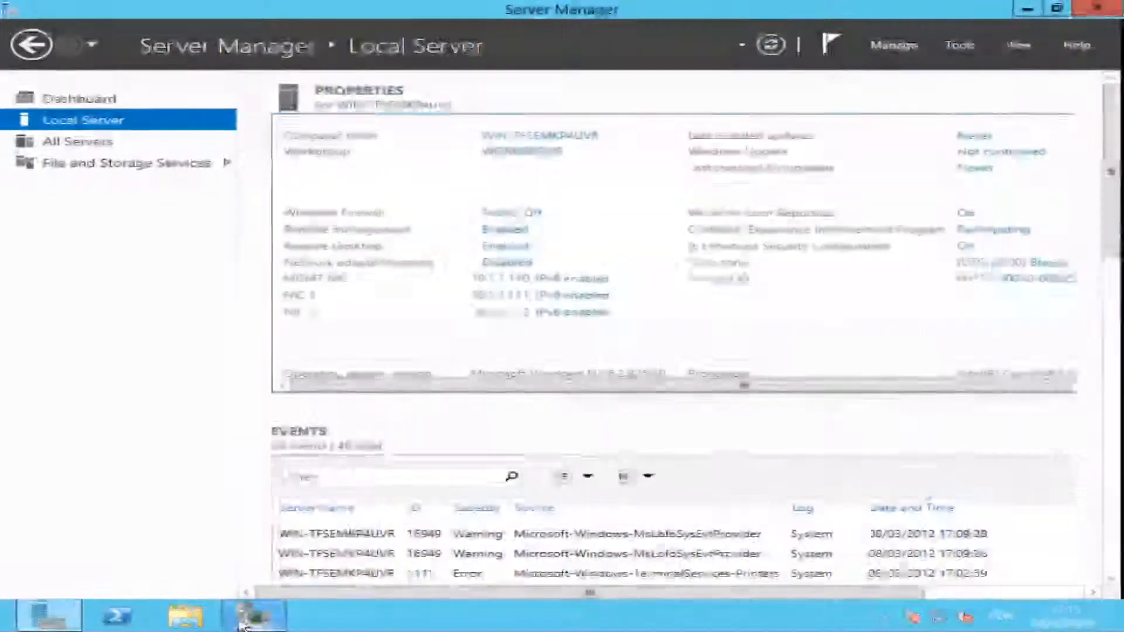
{"action": "left_click", "coordinate": [257, 613]}
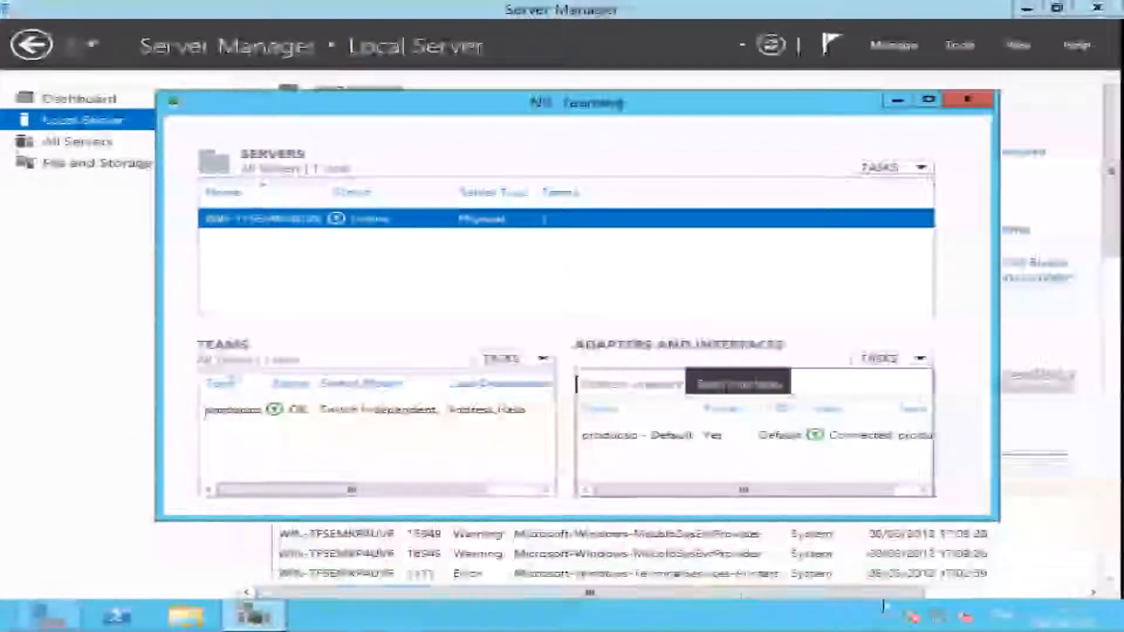
Open the Internet Protocol Version 4 (TCP/IPv4) properties of the producao - Default connection through the network adapter settings
{"action": "right_click", "coordinate": [942, 614]}
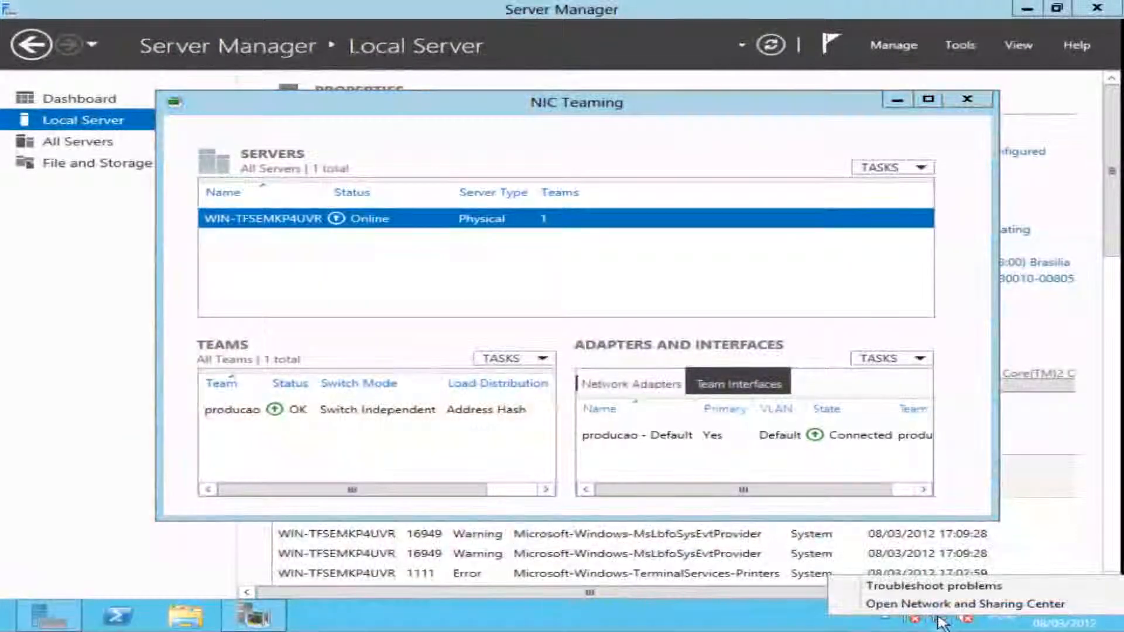
{"action": "left_click", "coordinate": [944, 606]}
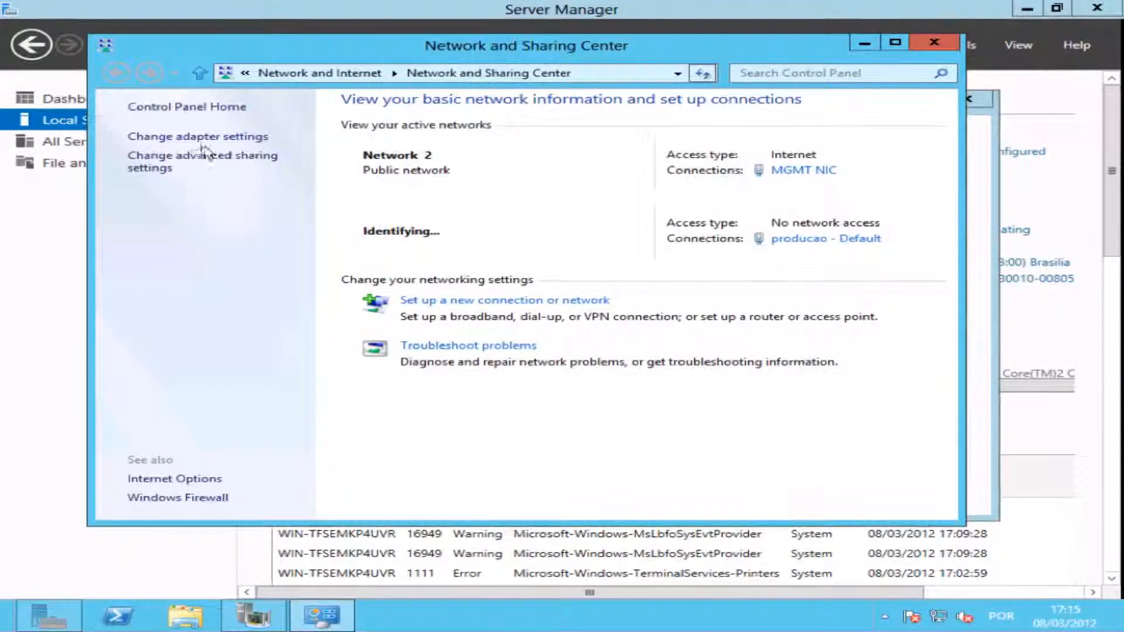
{"action": "left_click", "coordinate": [194, 137]}
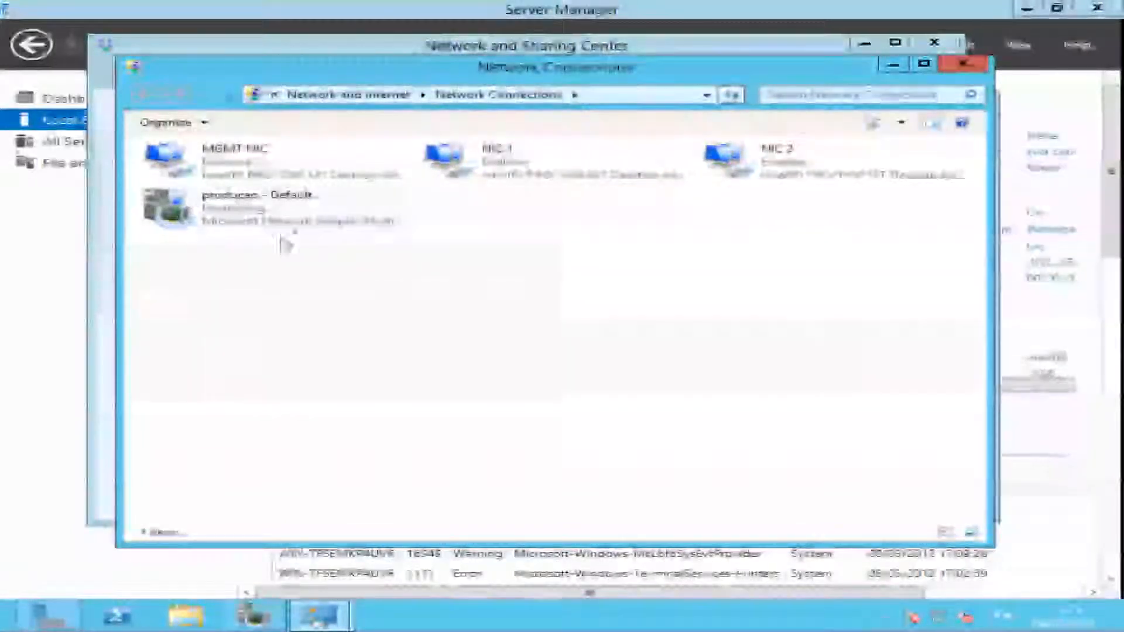
{"action": "left_click", "coordinate": [247, 216]}
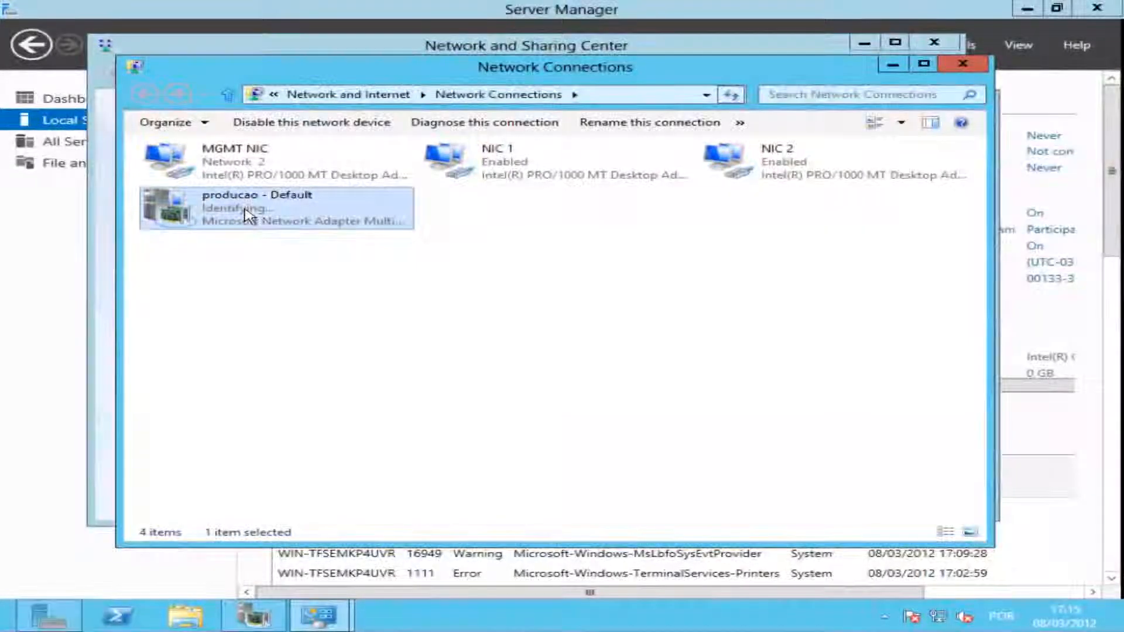
{"action": "right_click", "coordinate": [249, 216]}
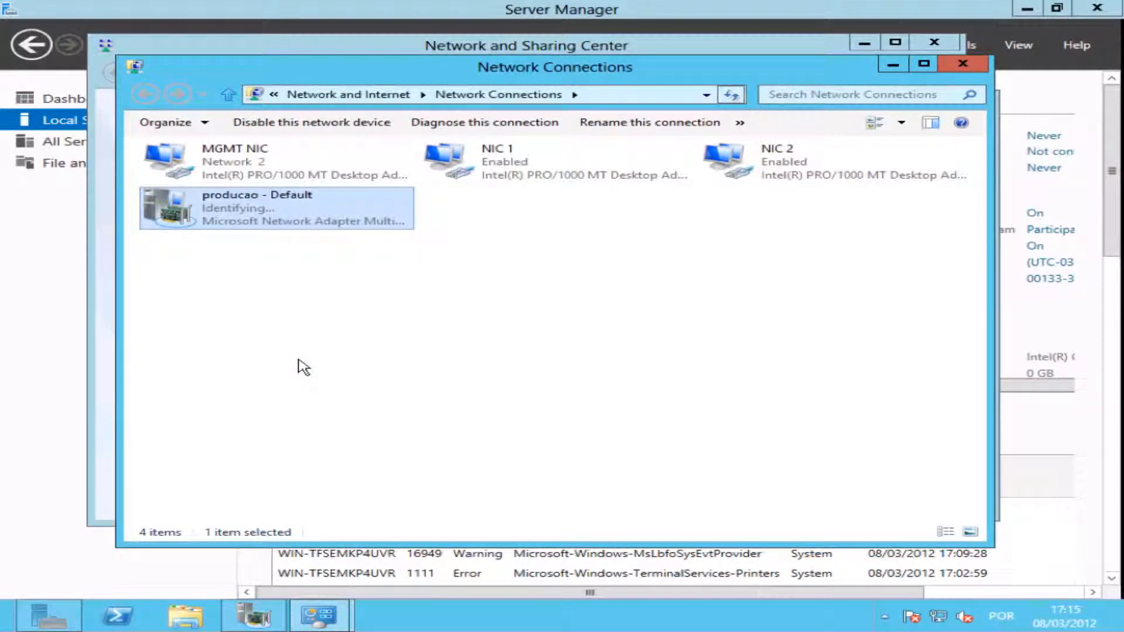
{"action": "key", "text": "alt+Return"}
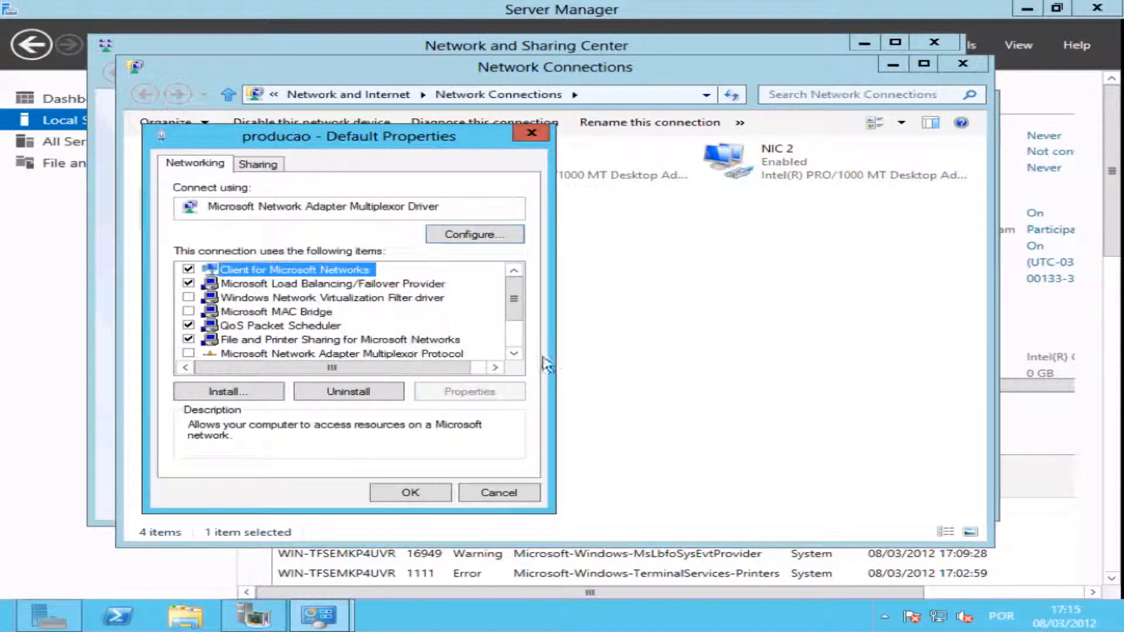
{"action": "left_click", "coordinate": [514, 328]}
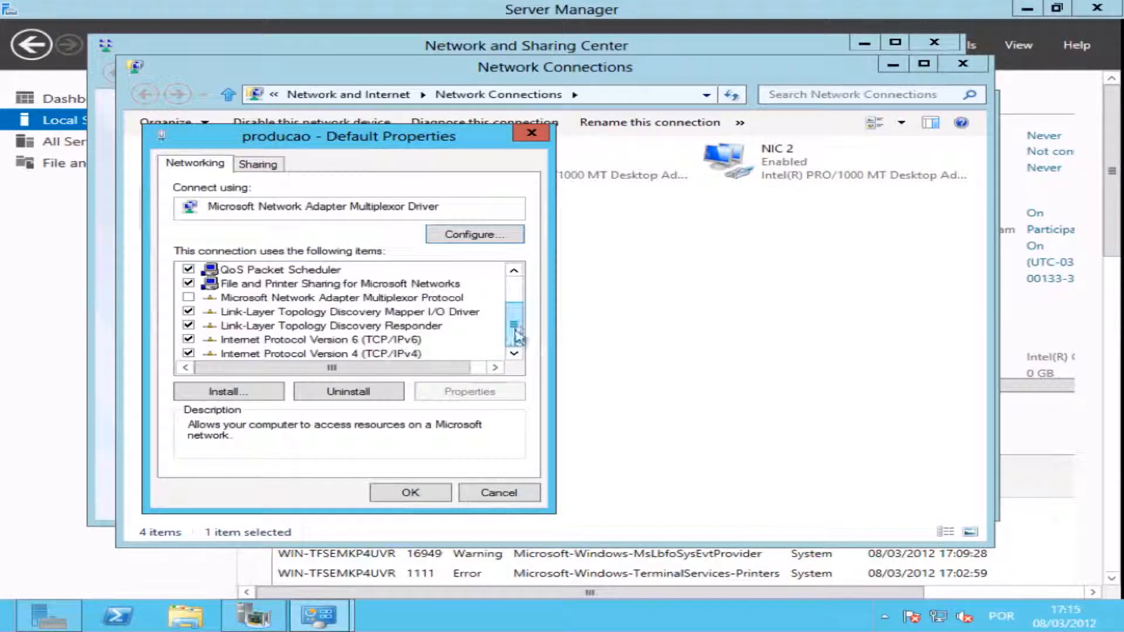
{"action": "left_click", "coordinate": [337, 354]}
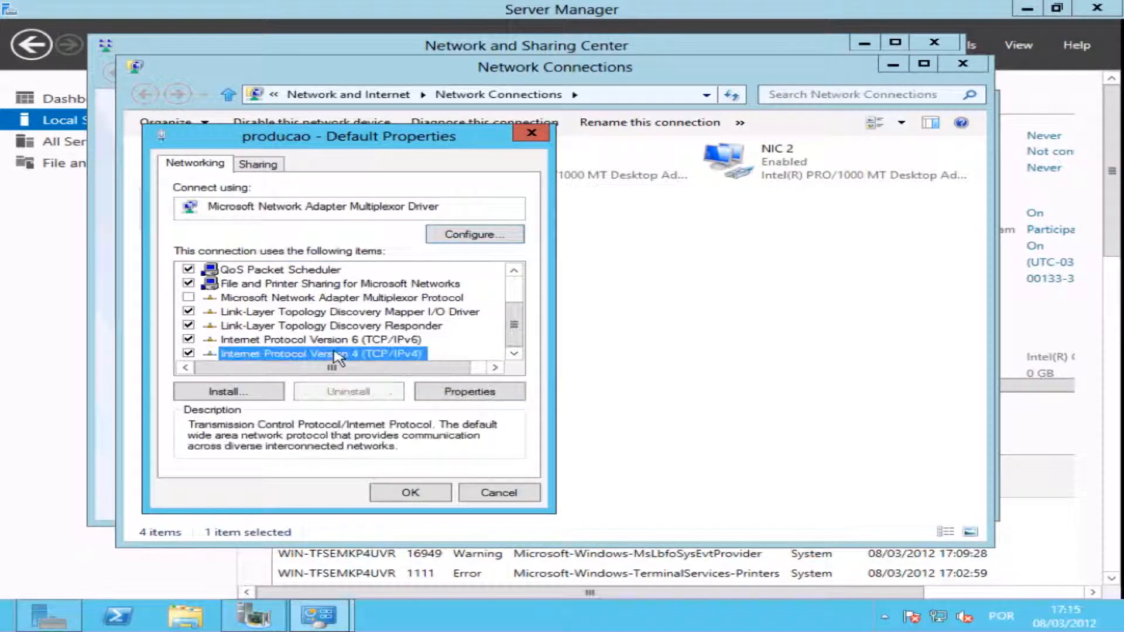
{"action": "left_click", "coordinate": [464, 392]}
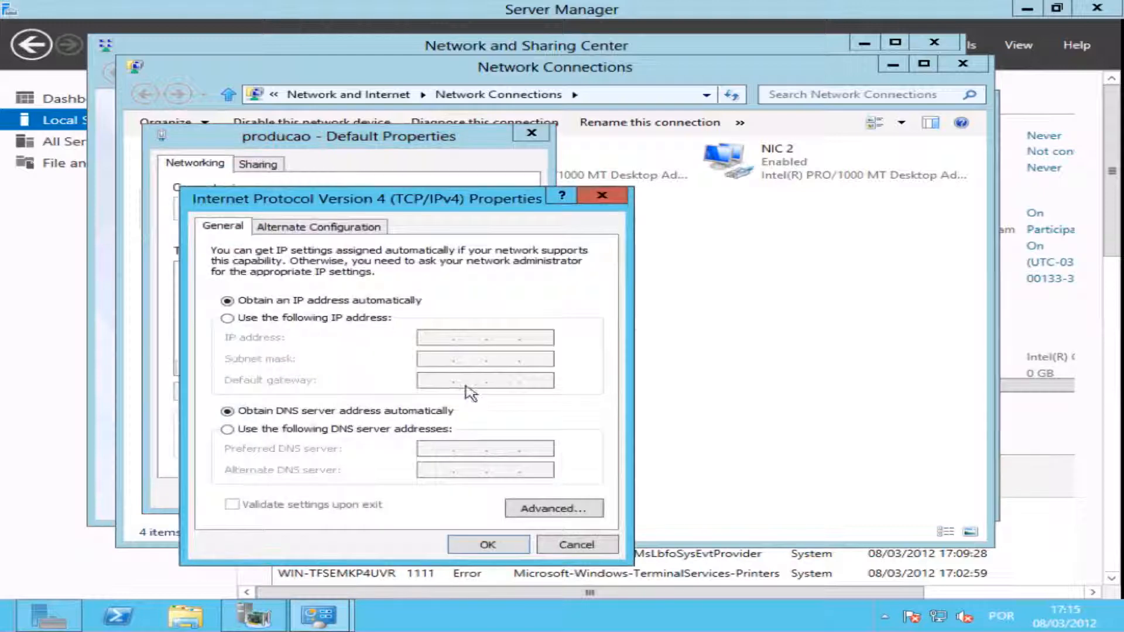
Assign the producao - Default connection the static IP address 10.1.1.113 with subnet mask 255.255.255.0 and close its properties
{"action": "left_click", "coordinate": [351, 319]}
{"action": "left_click", "coordinate": [440, 337]}
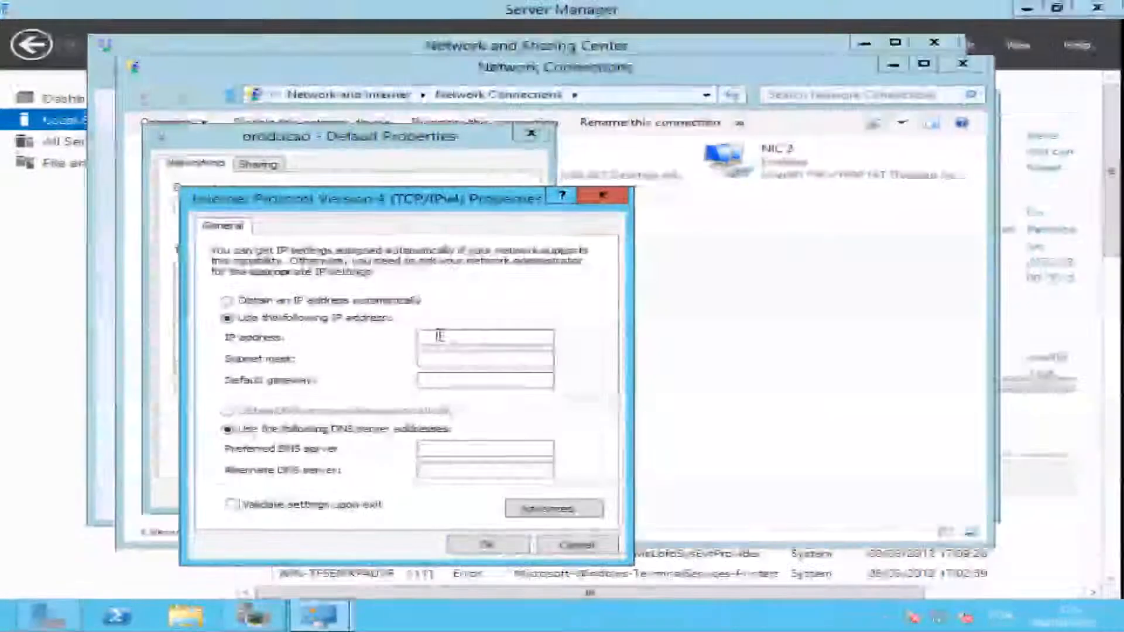
{"action": "type", "text": "10 . 1 . 1 . 113"}
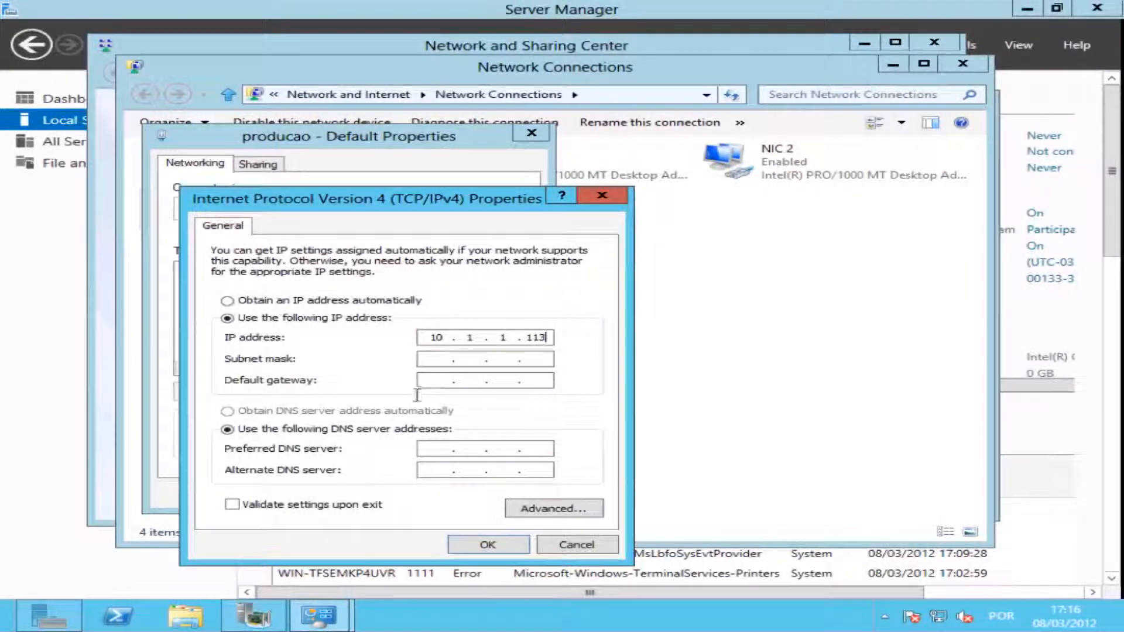
{"action": "key", "text": "Tab"}
{"action": "type", "text": "255255255"}
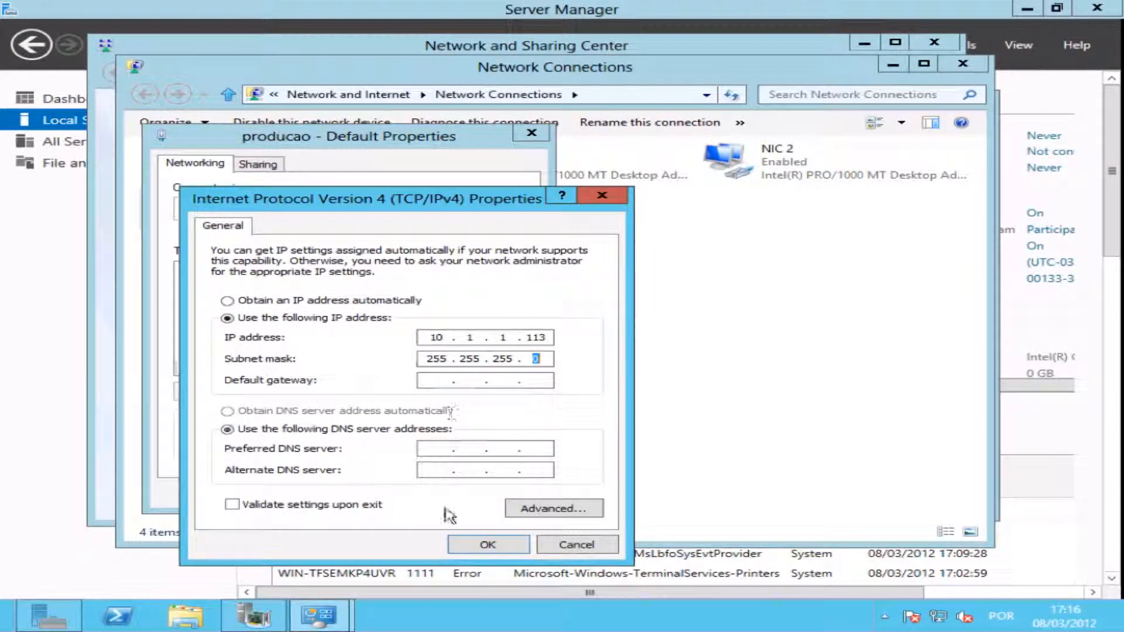
{"action": "left_click", "coordinate": [483, 545]}
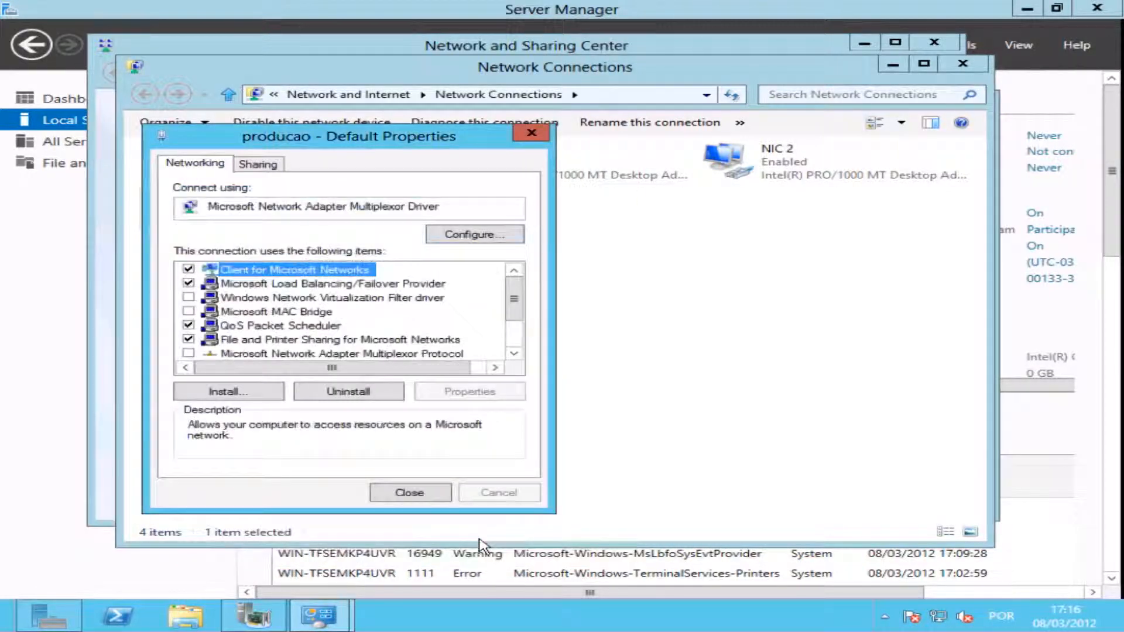
{"action": "left_click", "coordinate": [409, 492]}
Switch to Windows PowerShell and test the team's address with ping 10.1.1.113, stopping the command before it completes
{"action": "left_click", "coordinate": [117, 614]}
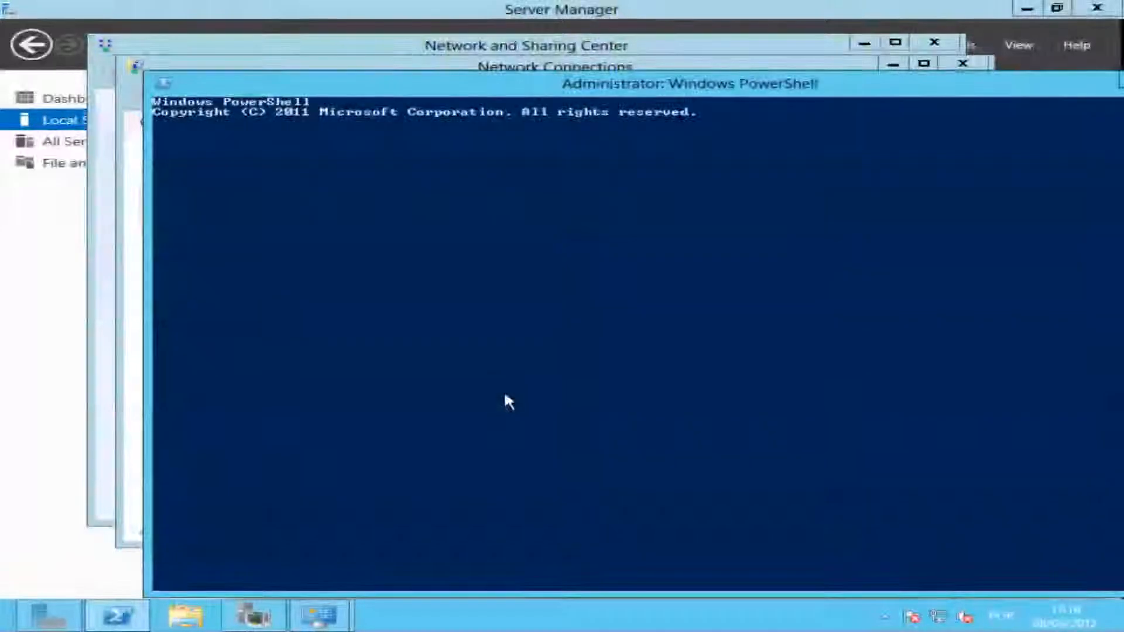
{"action": "type", "text": "ping"}
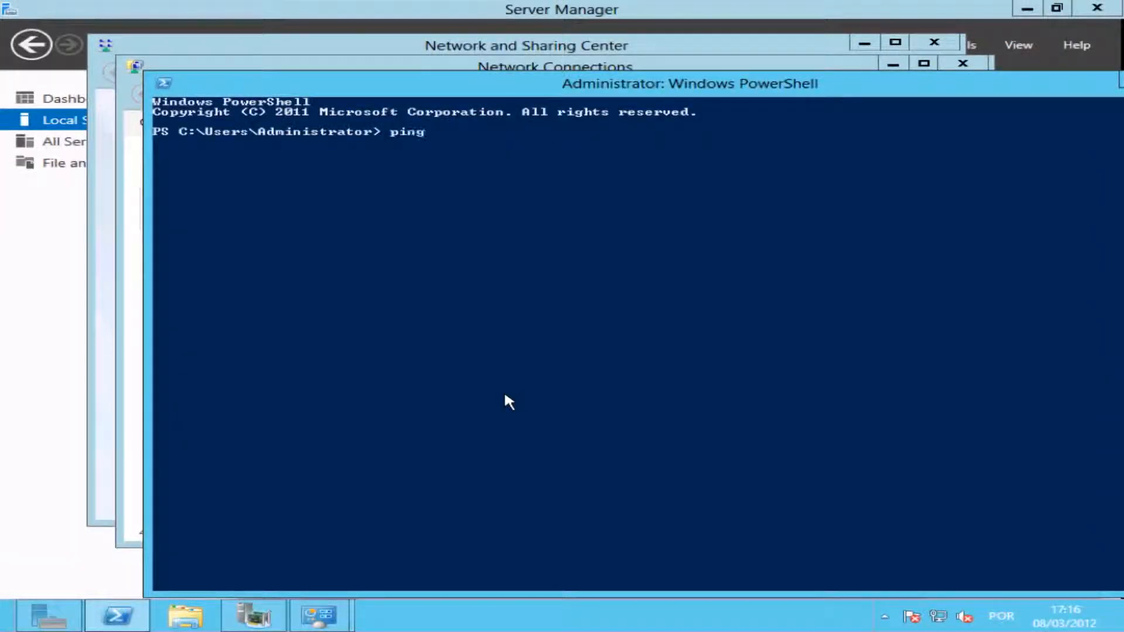
{"action": "type", "text": " 10.1.1.113"}
{"action": "key", "text": "Return"}
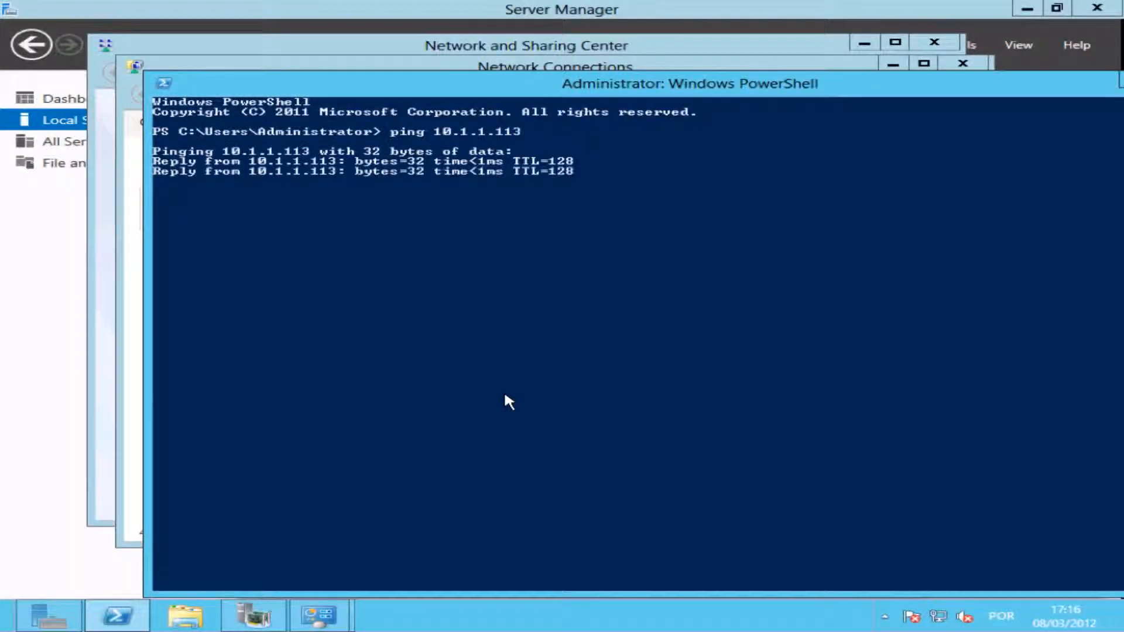
{"action": "key", "text": "ctrl+c"}
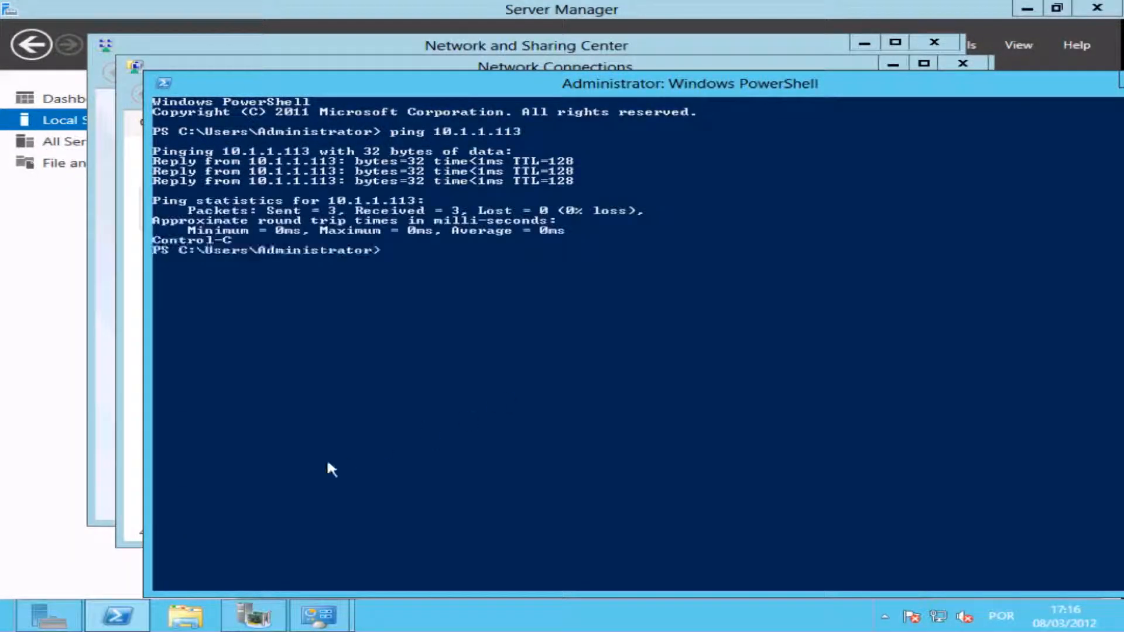
Close the NIC Teaming window and switch to Server Manager's Local Server page
{"action": "left_click", "coordinate": [251, 615]}
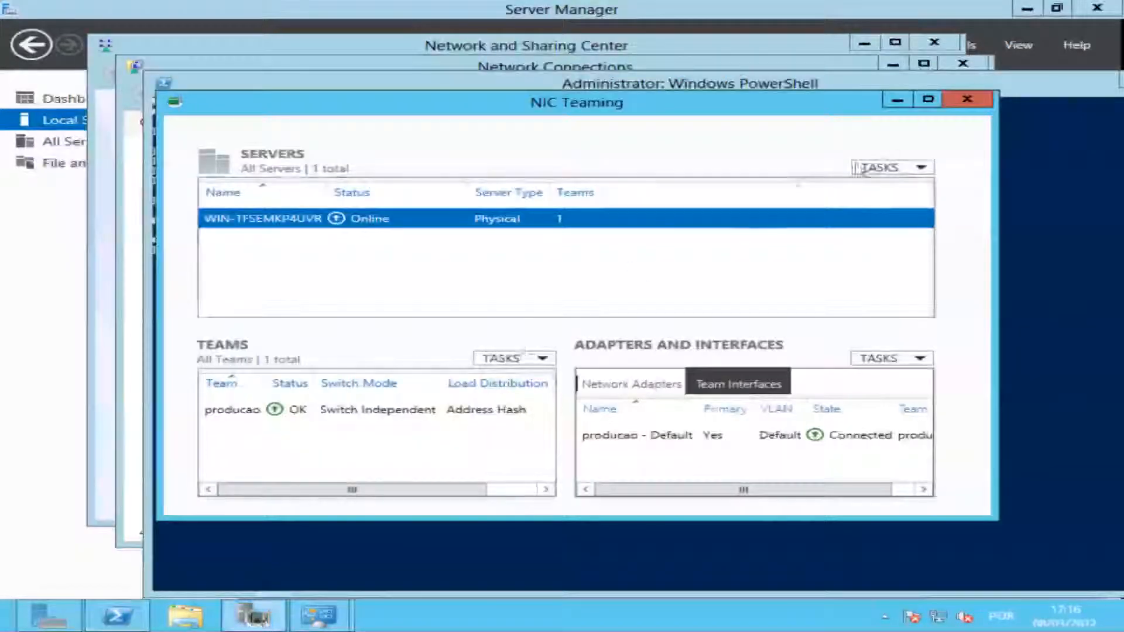
{"action": "left_click", "coordinate": [967, 99]}
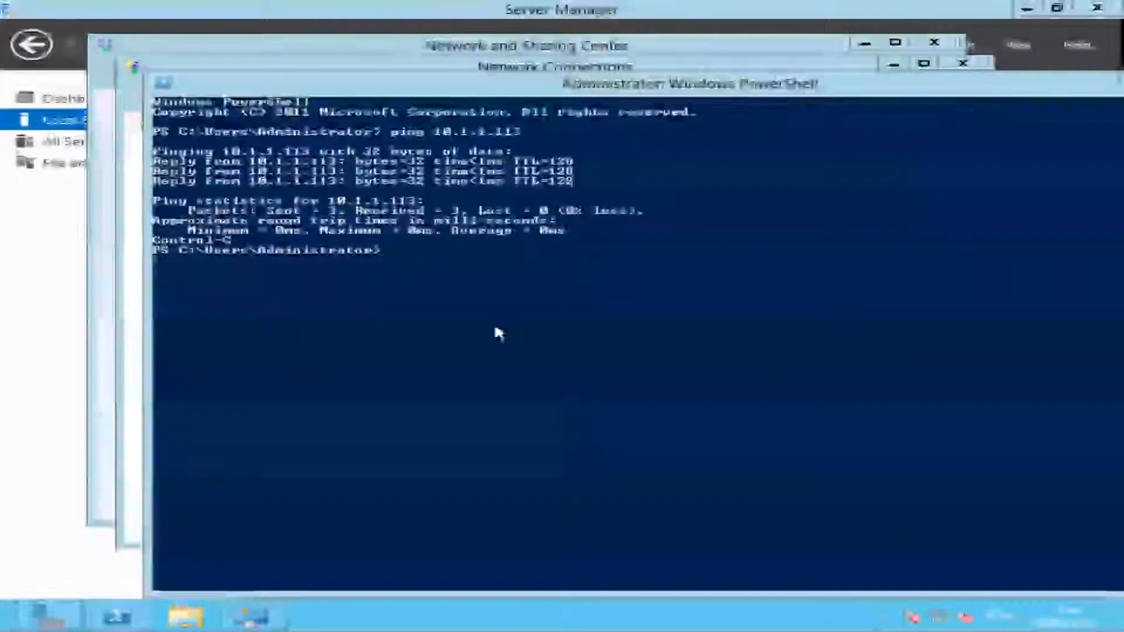
{"action": "mouse_move", "coordinate": [18, 622]}
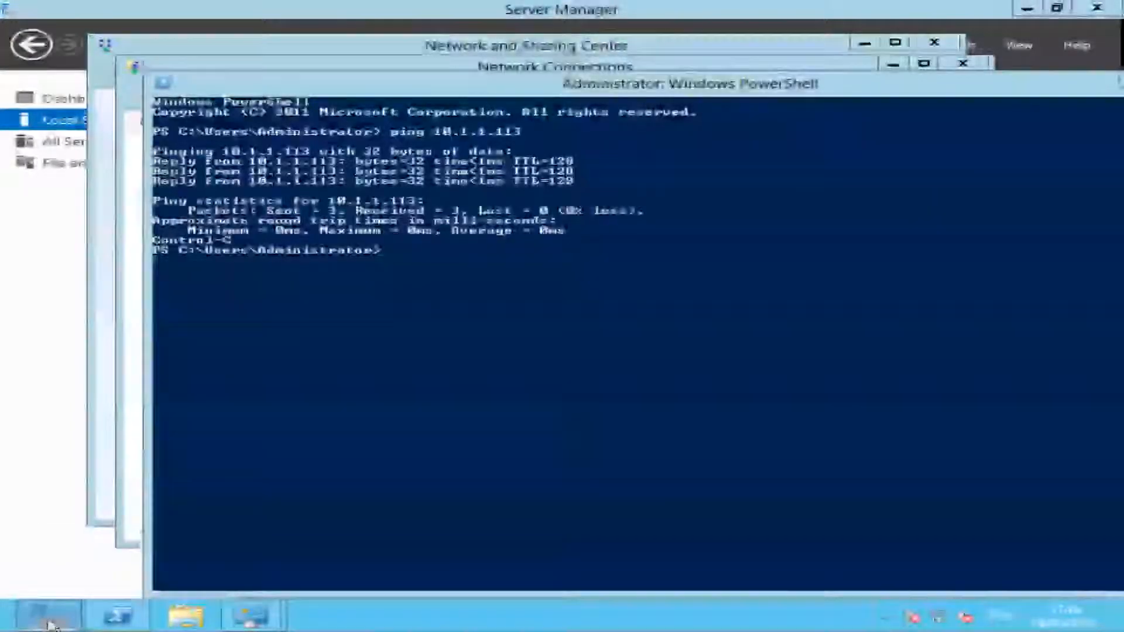
{"action": "left_click", "coordinate": [50, 615]}
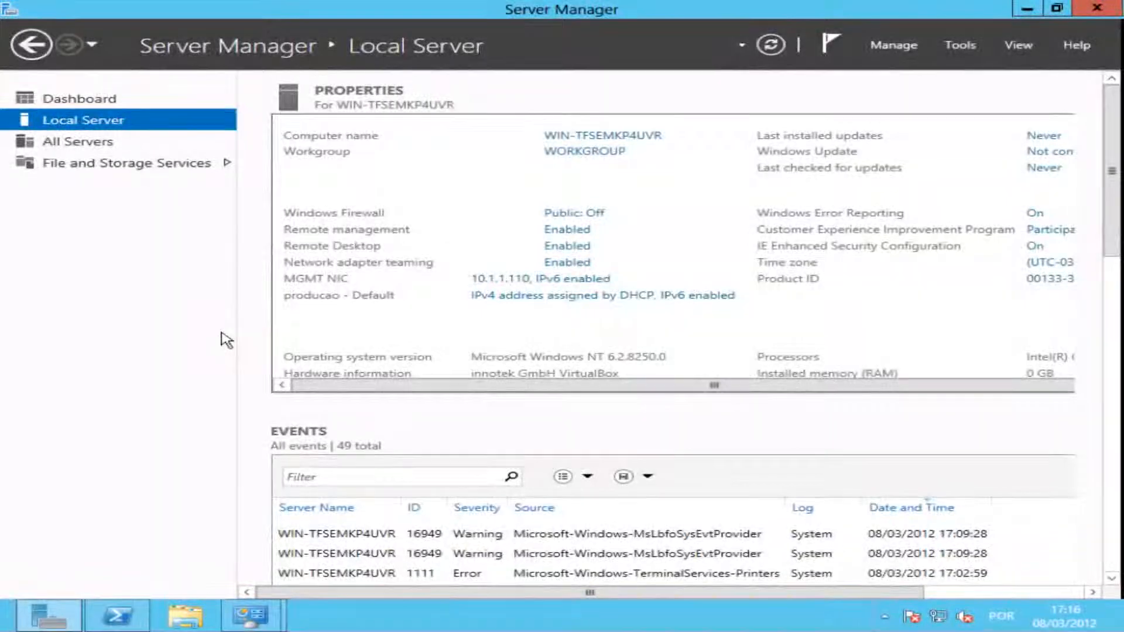